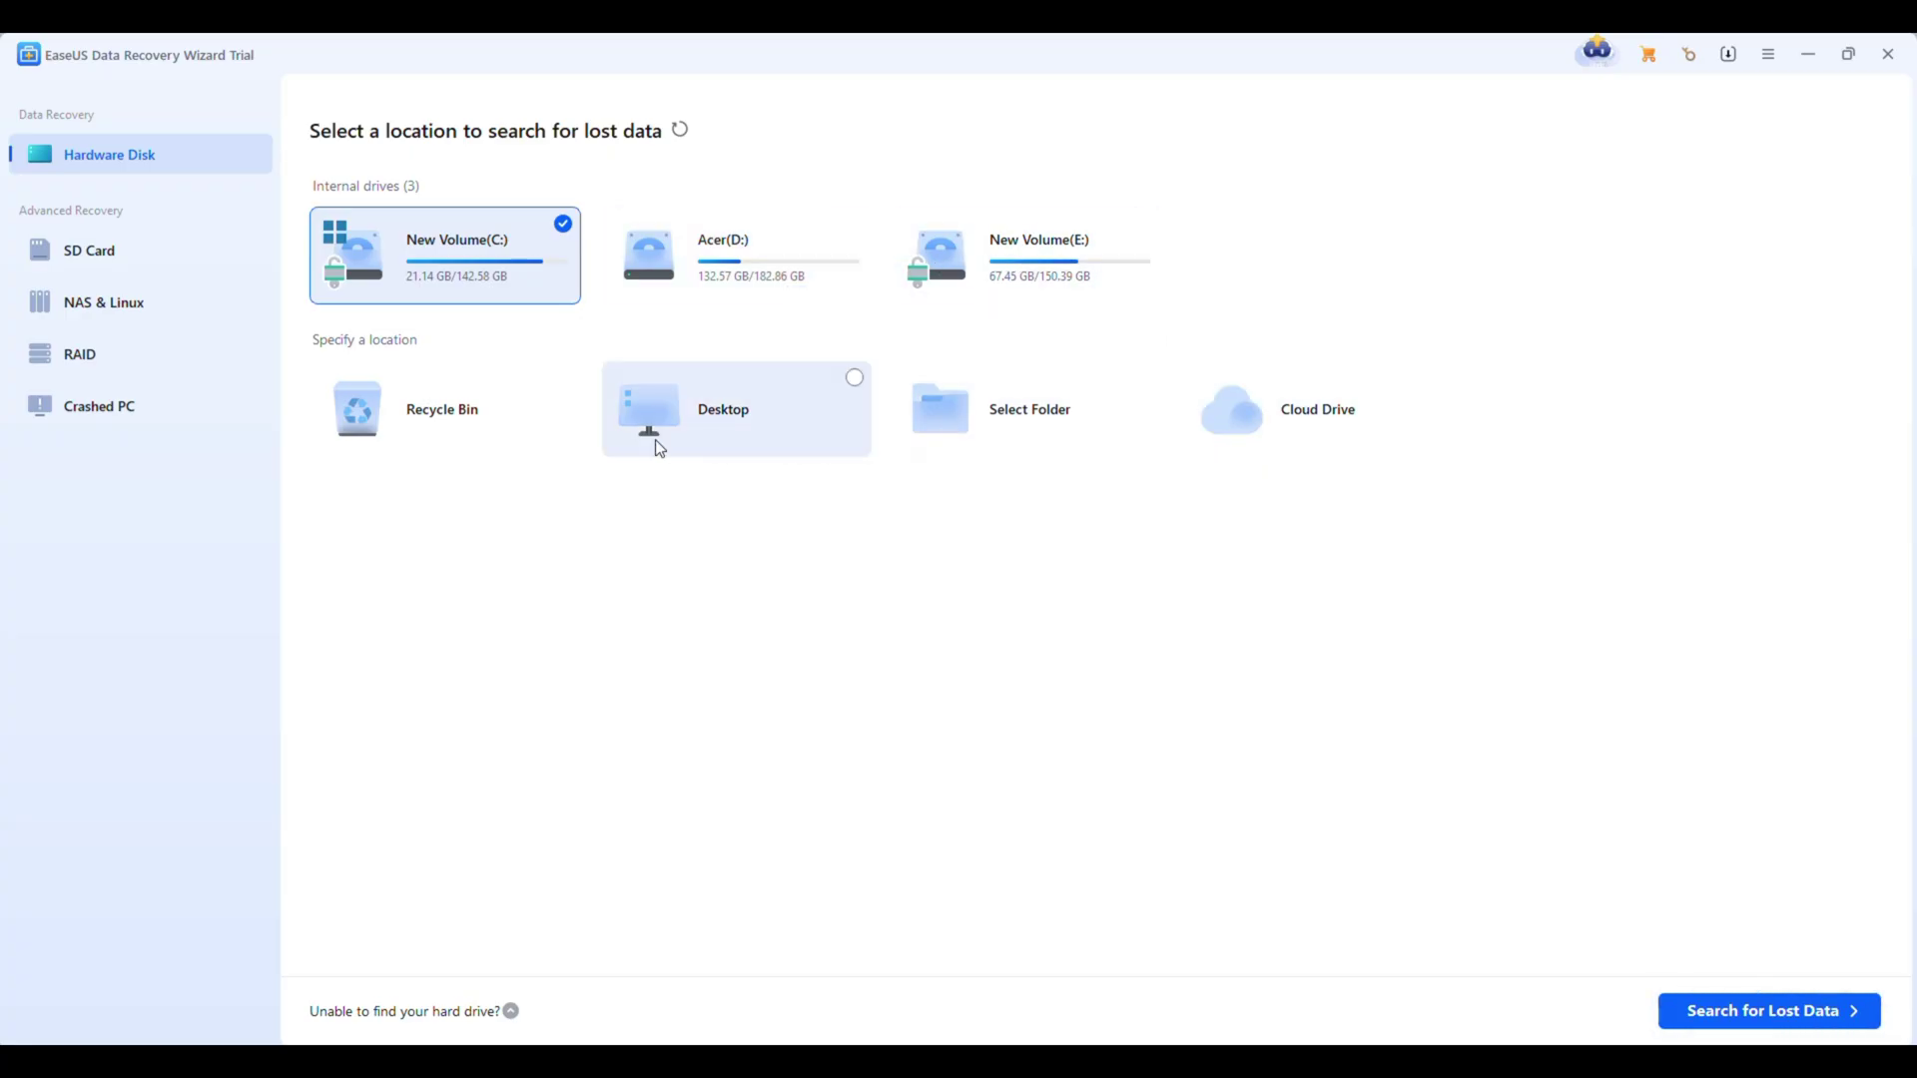
pyautogui.click(719, 413)
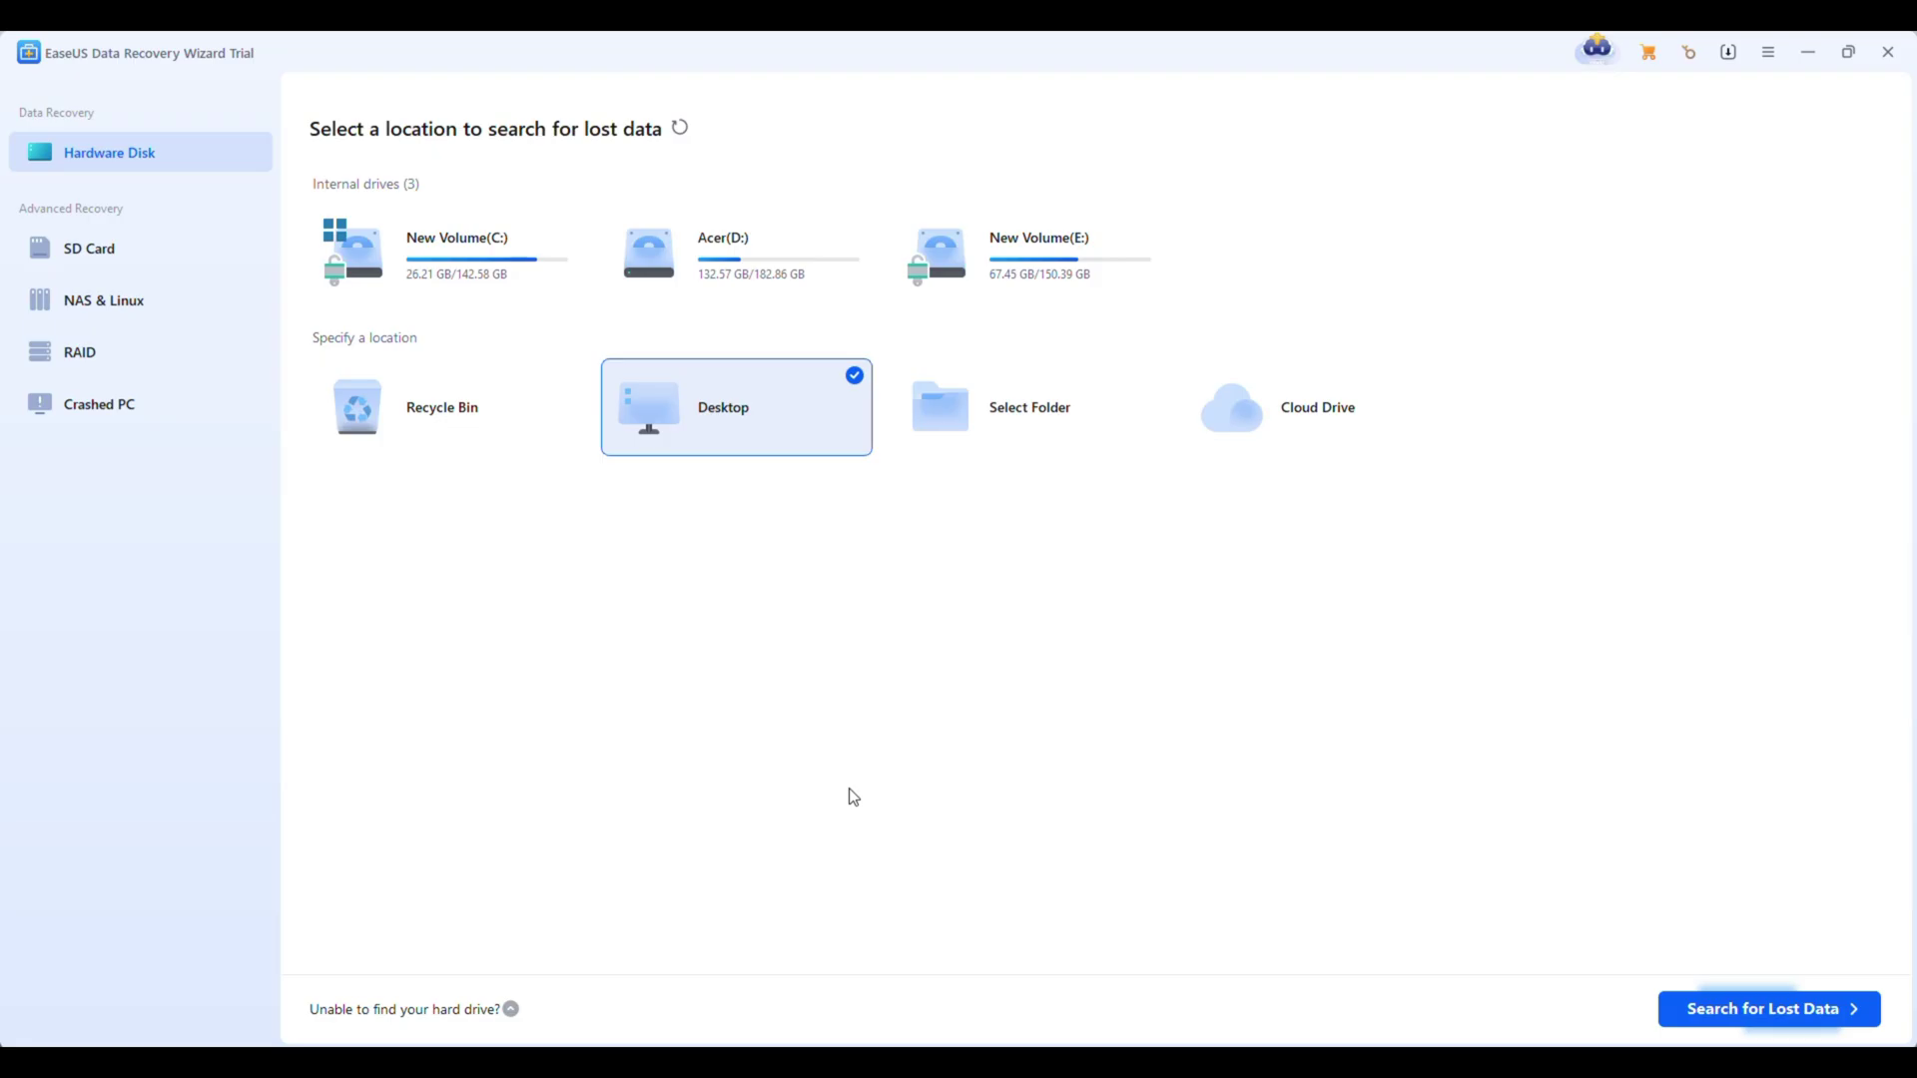
pyautogui.press('Return')
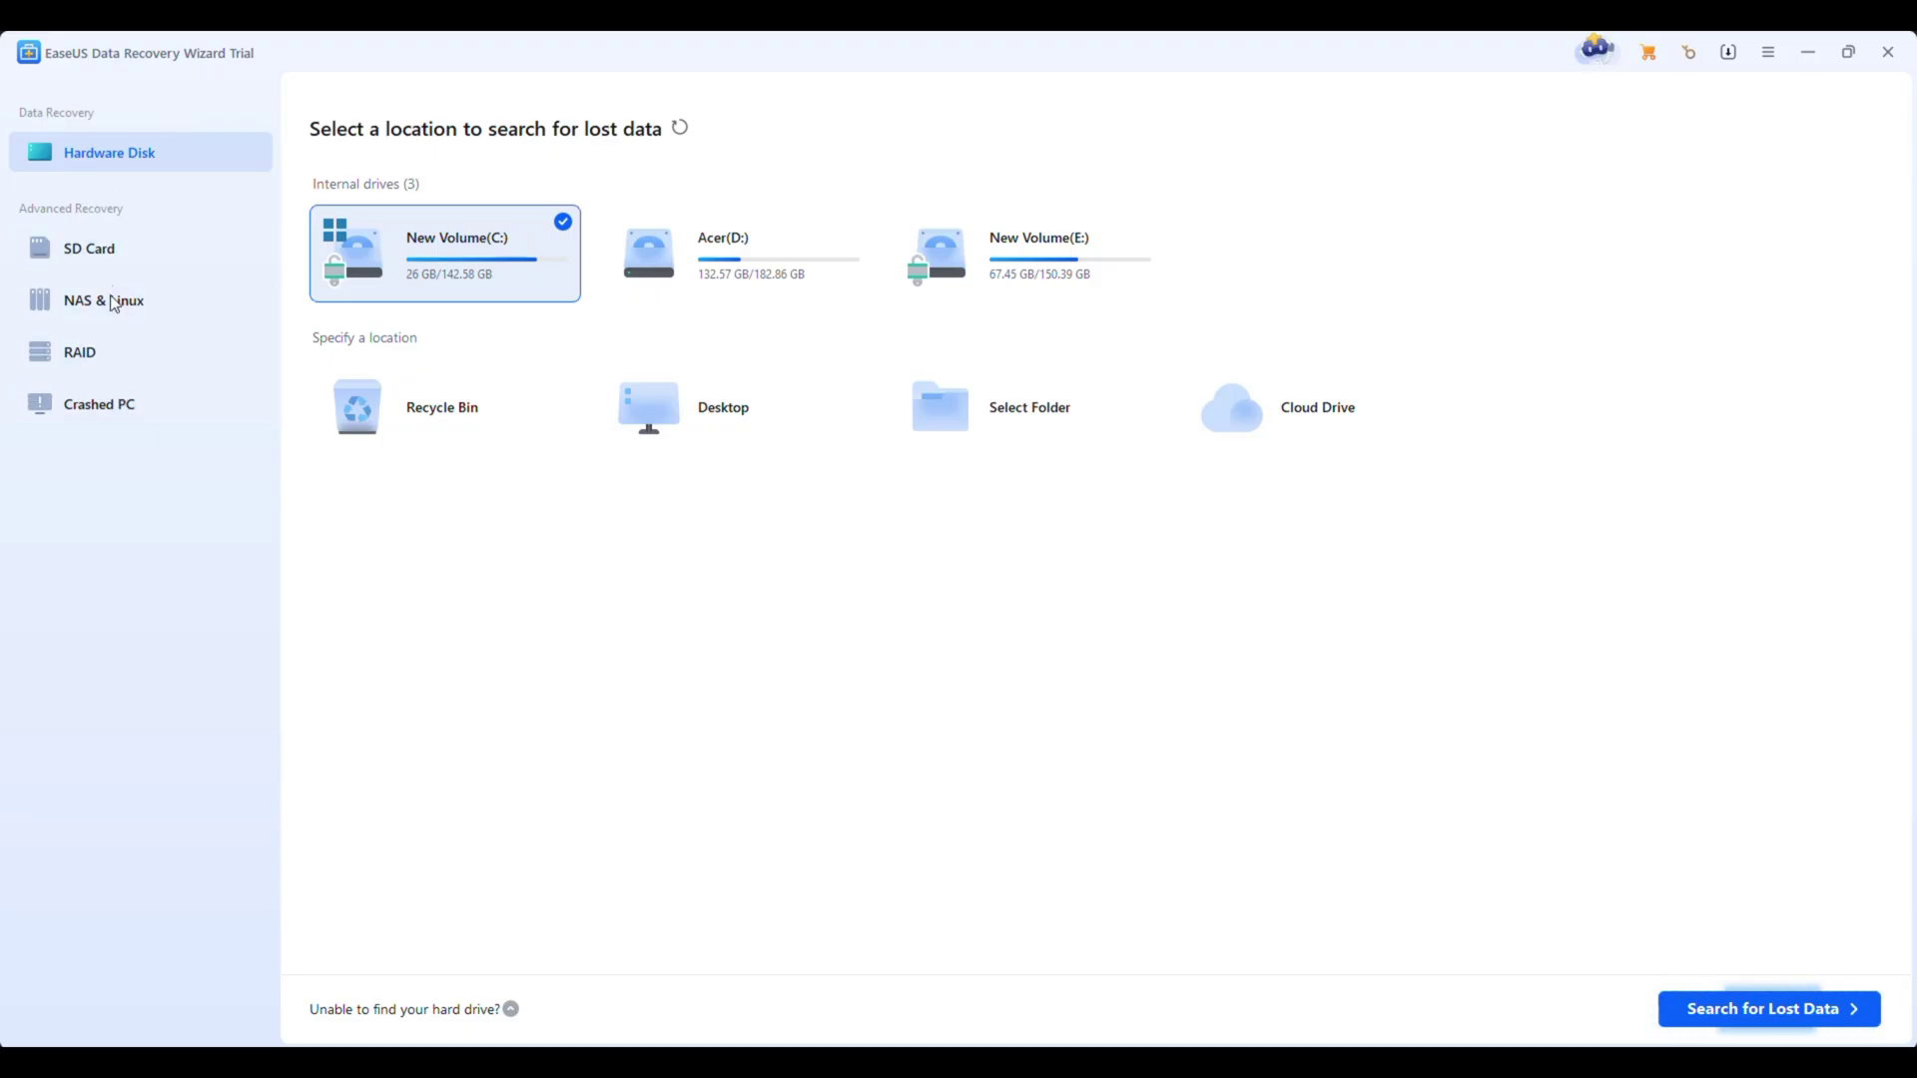
# Browse the SD Card, NAS & Linux and RAID options, then scan the Desktop for lost data.
pyautogui.click(108, 235)
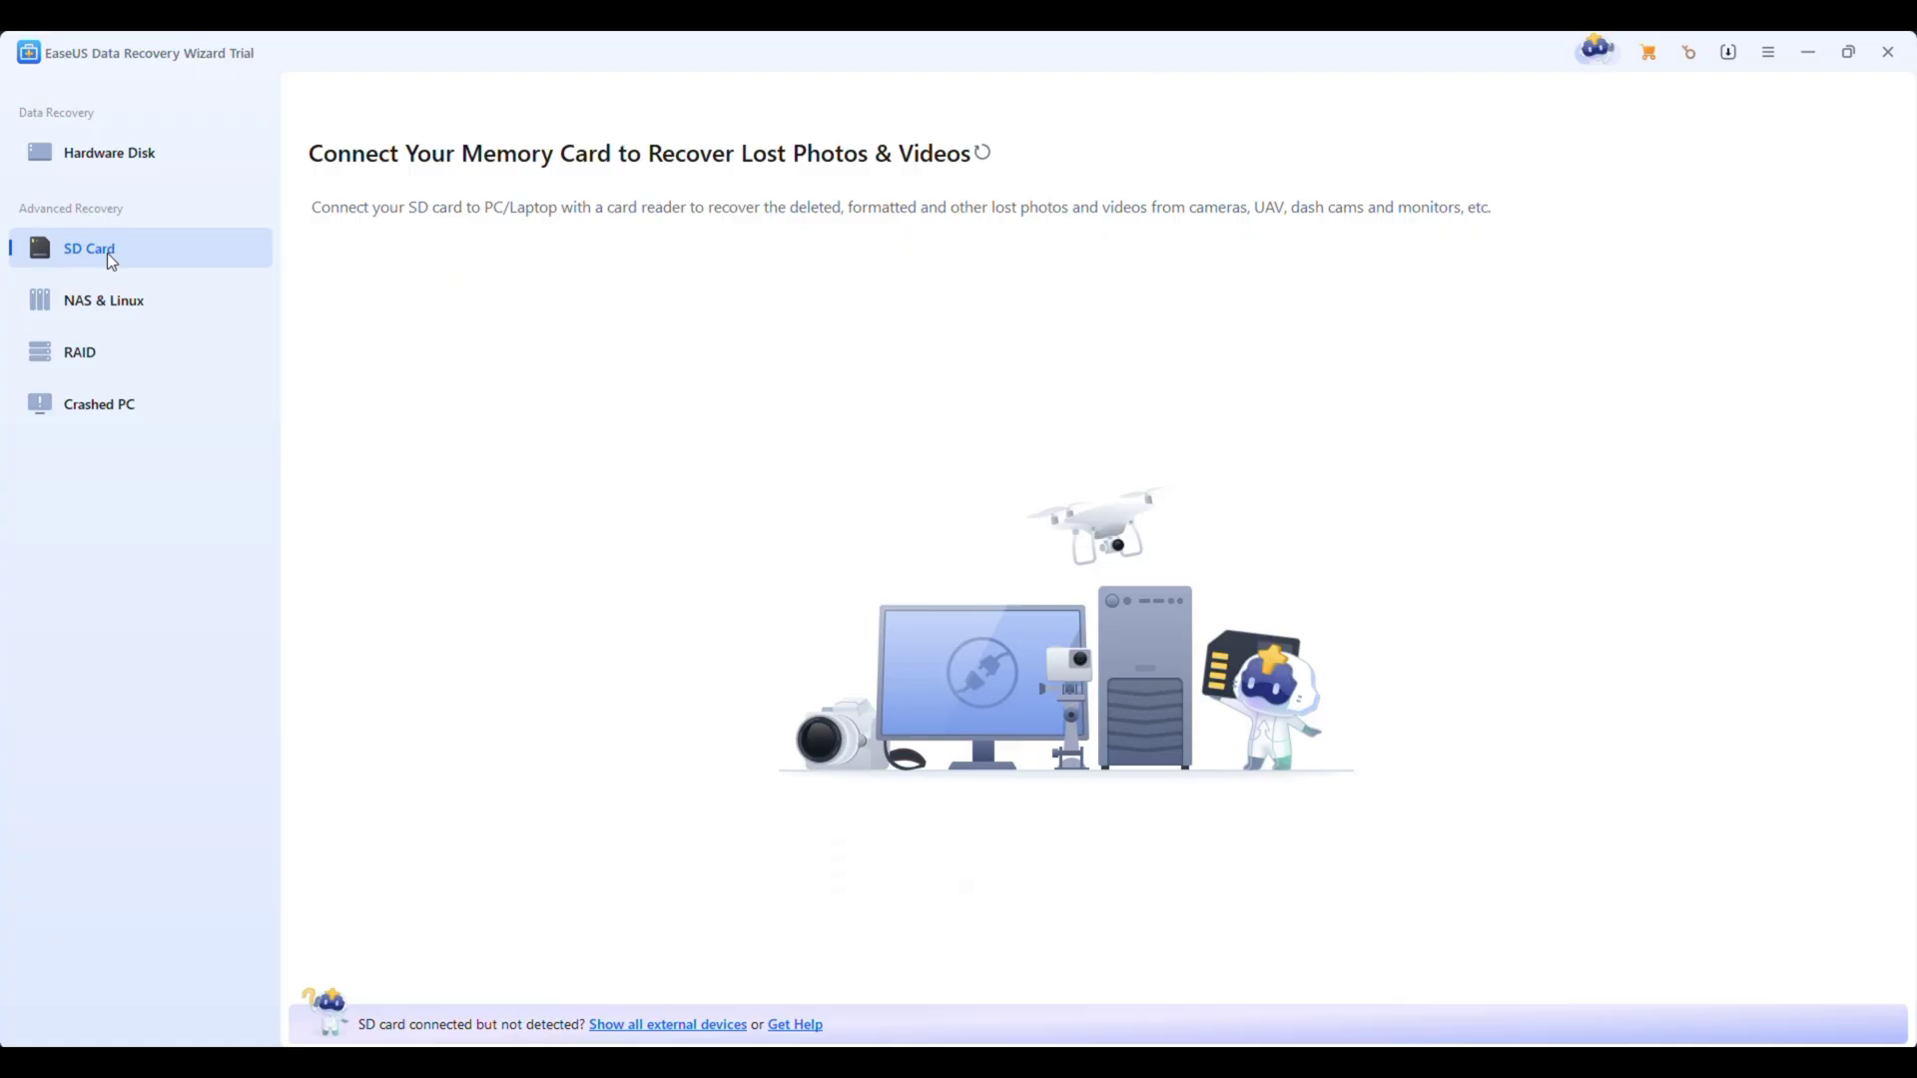
pyautogui.click(122, 302)
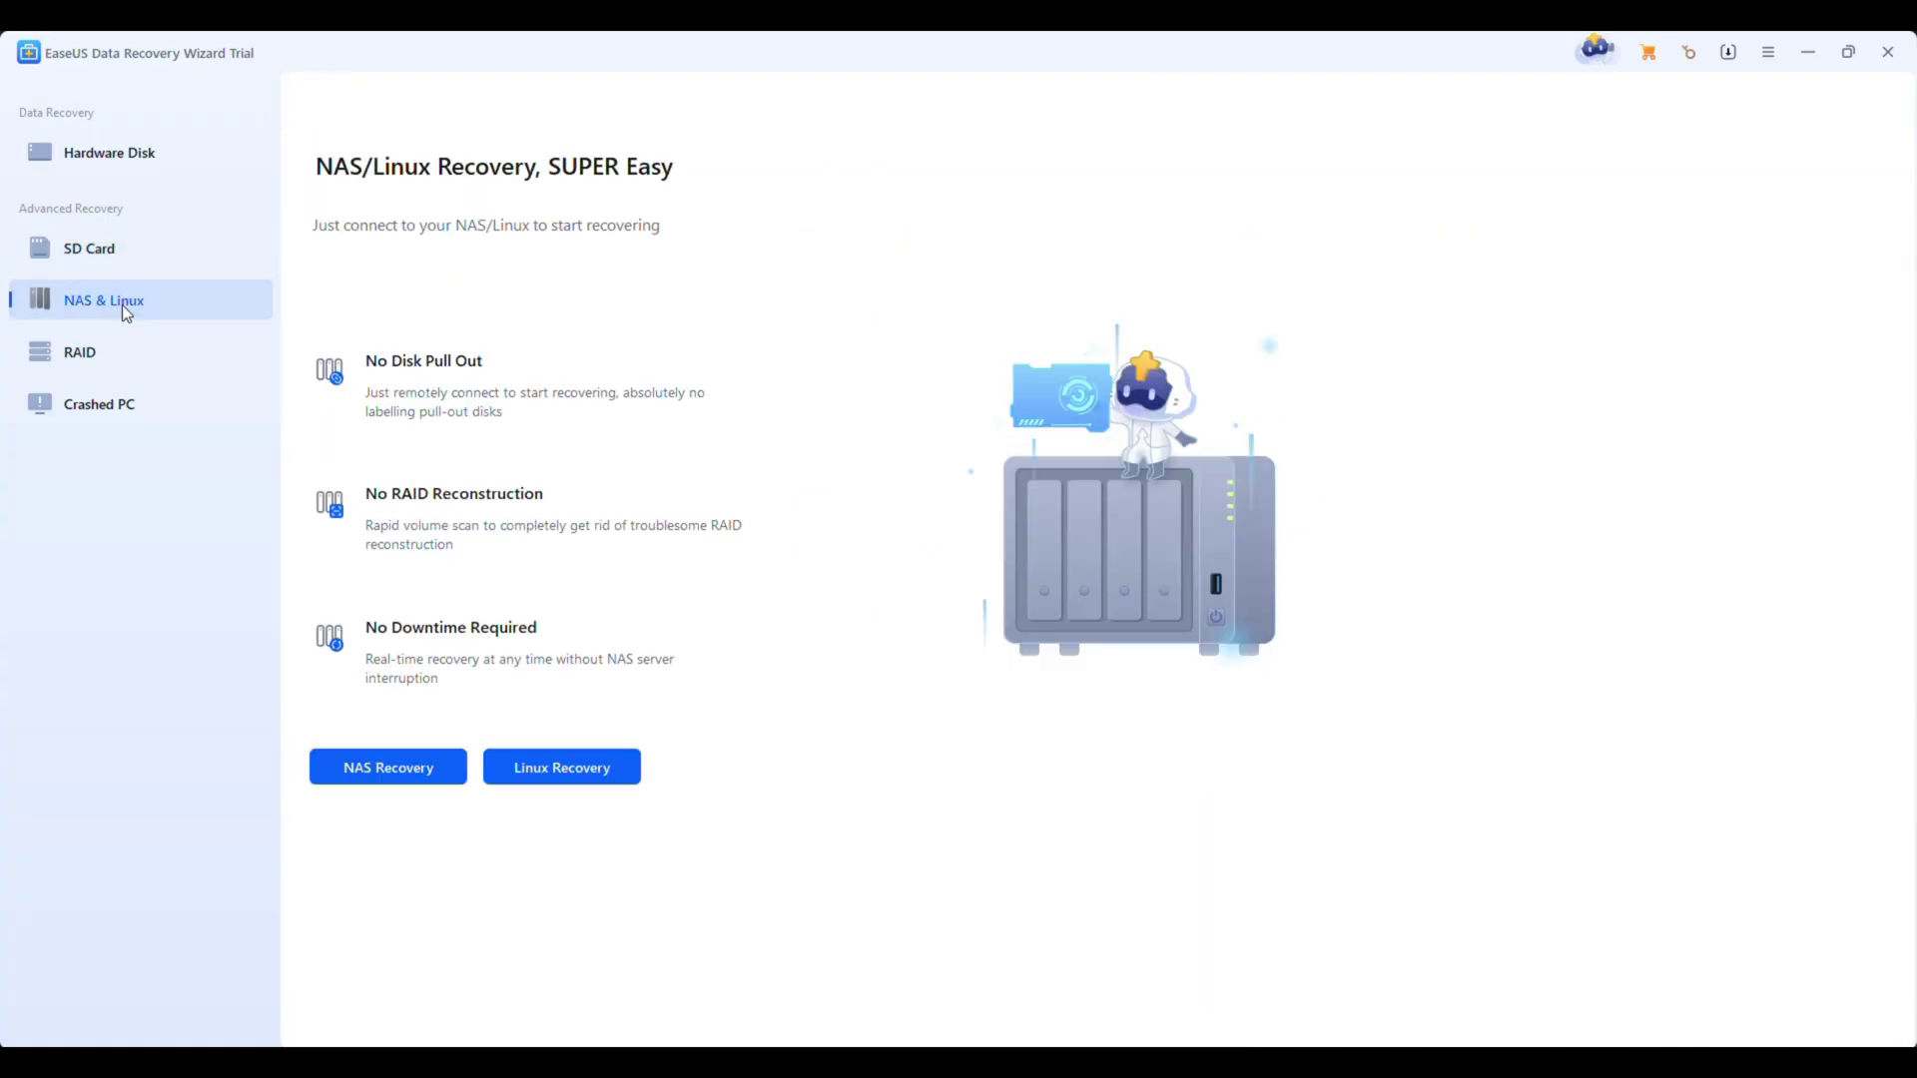
pyautogui.click(120, 340)
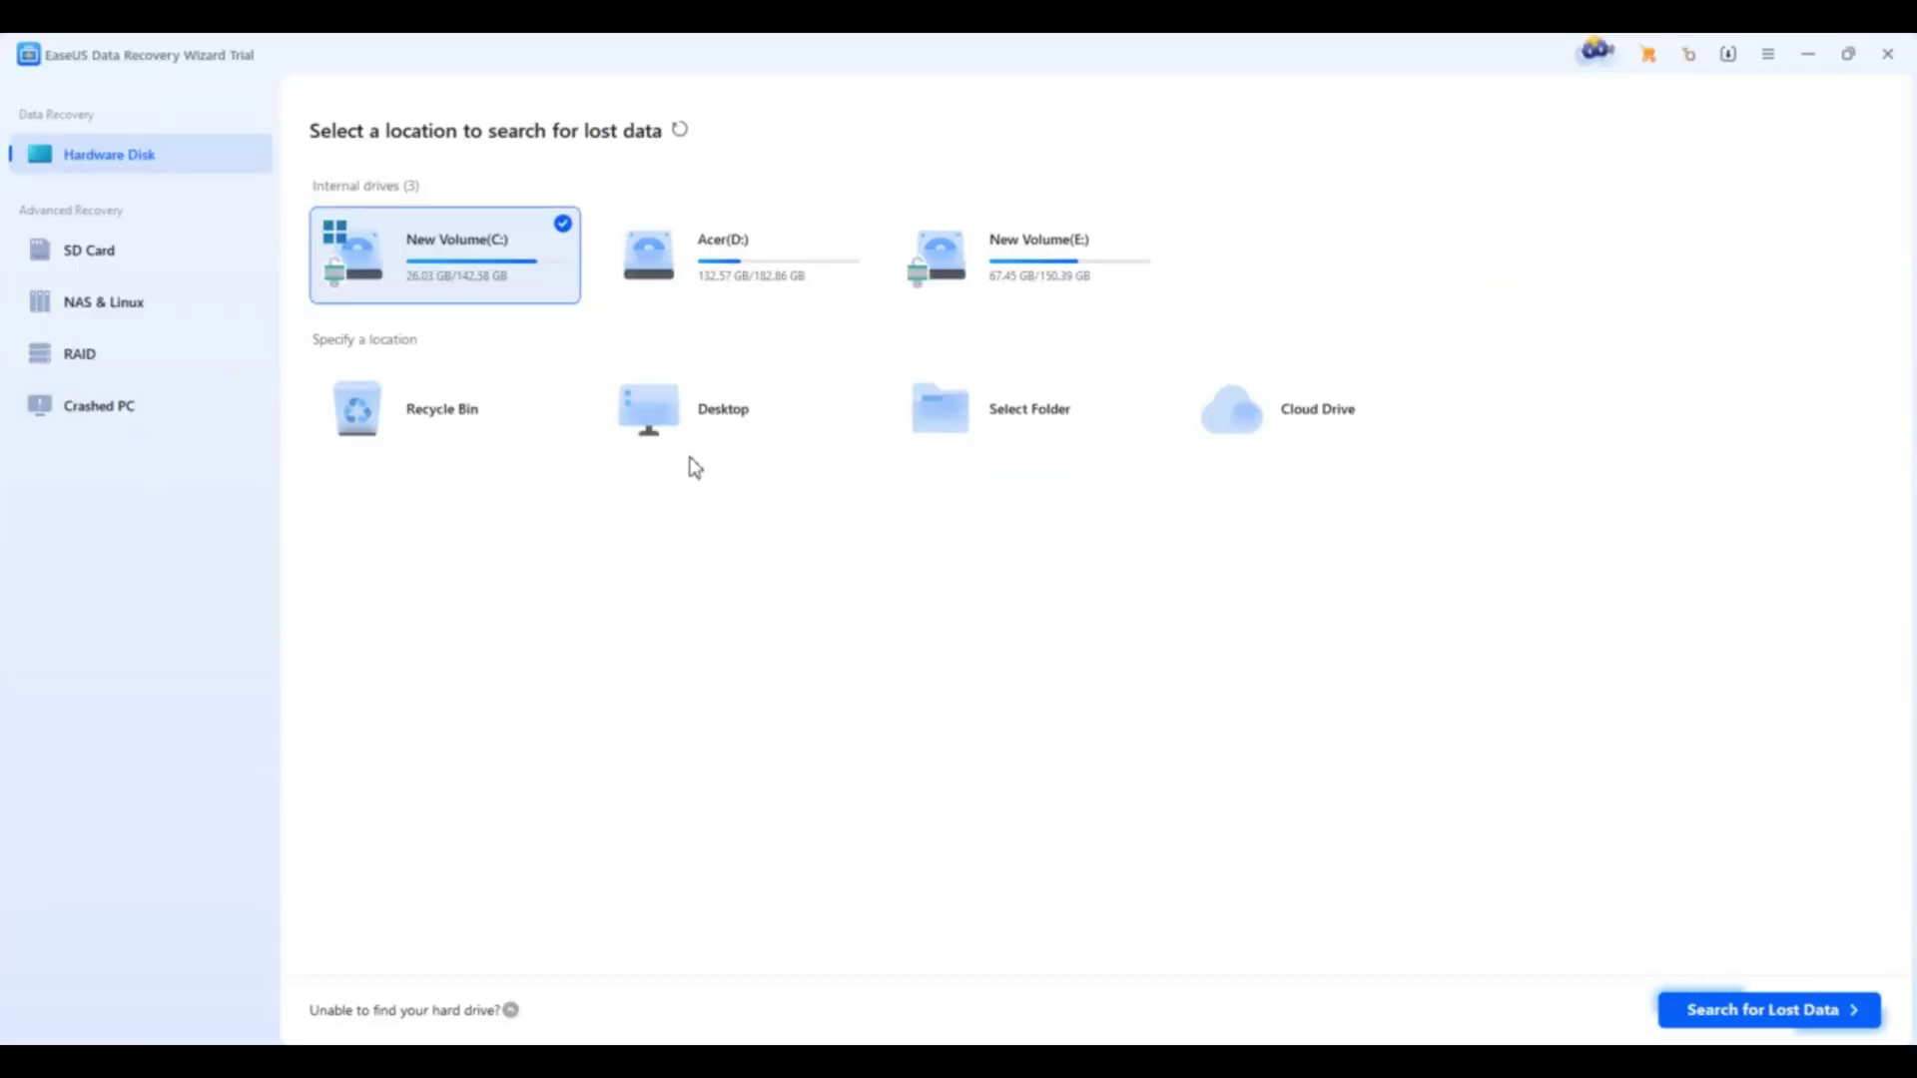
pyautogui.click(714, 424)
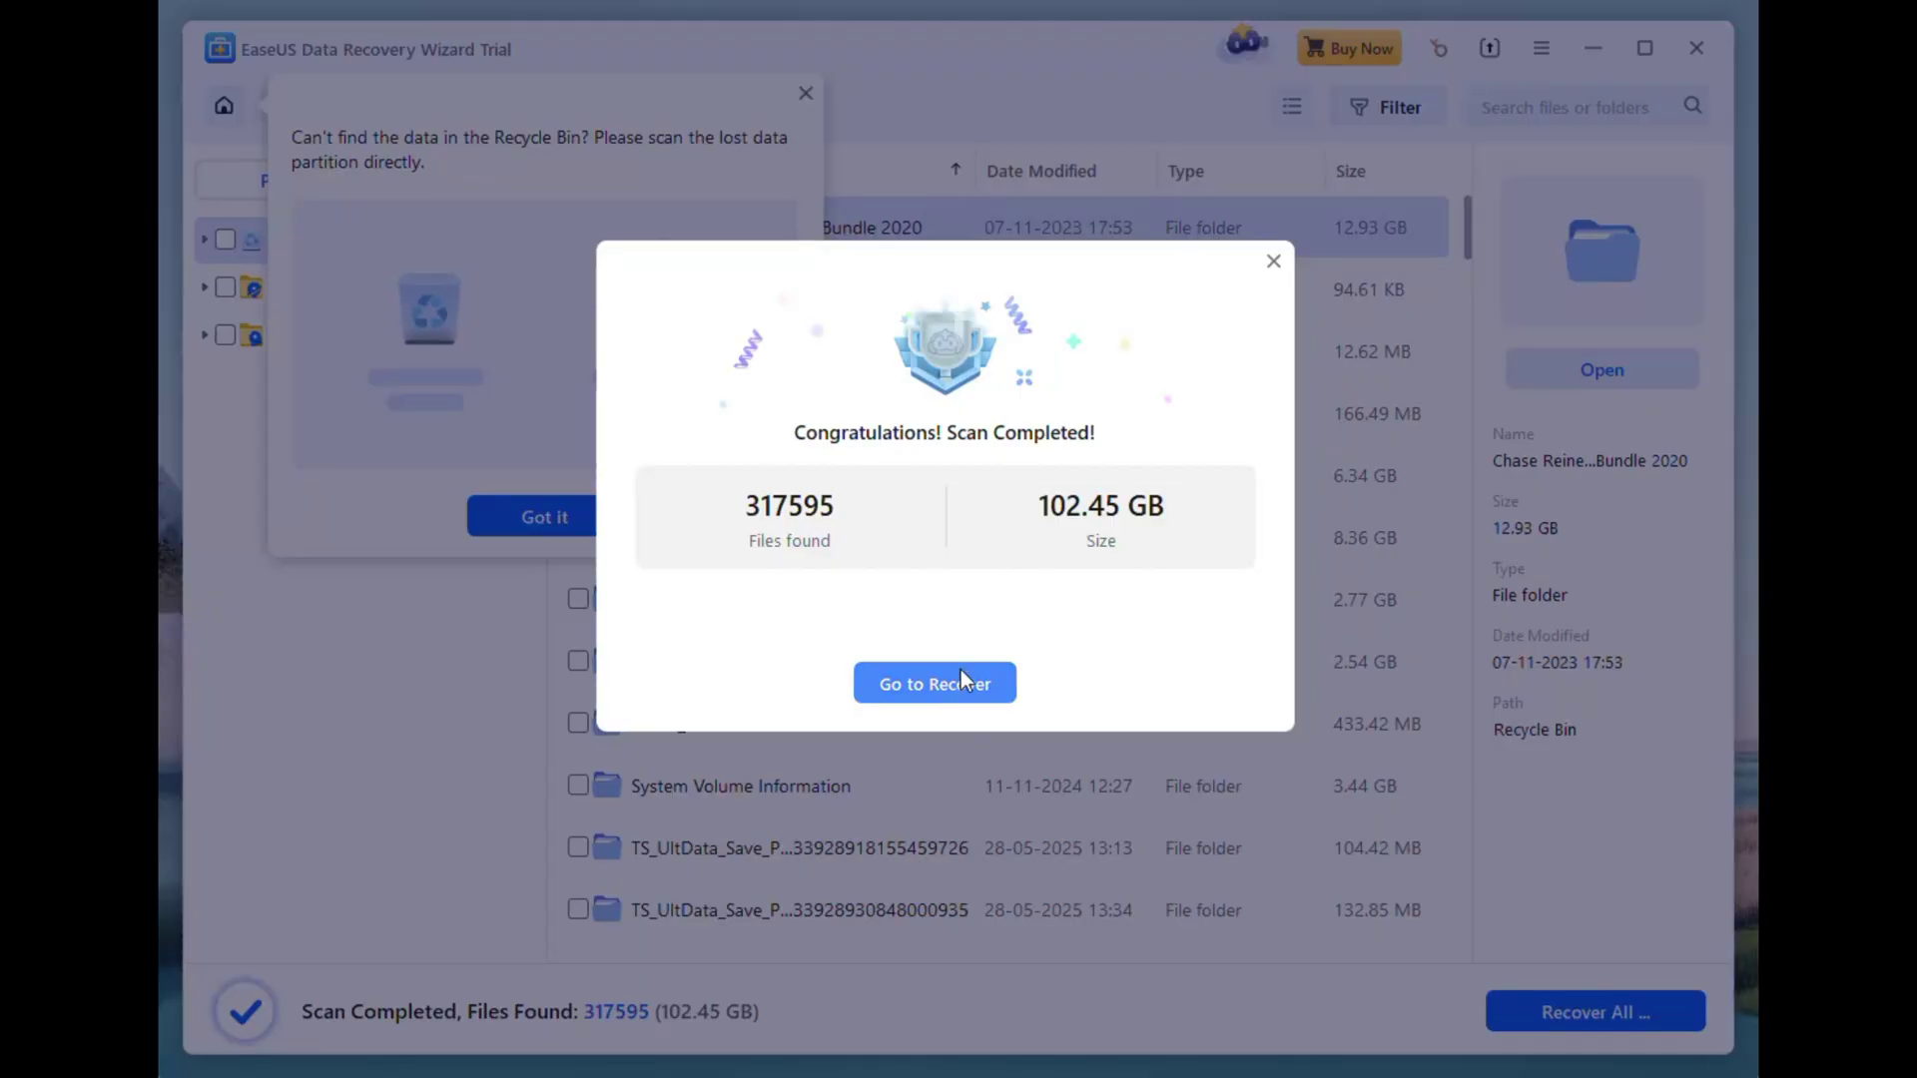
# Move from the scan summary to the results and dismiss the Recycle Bin tip.
pyautogui.click(962, 672)
pyautogui.click(585, 515)
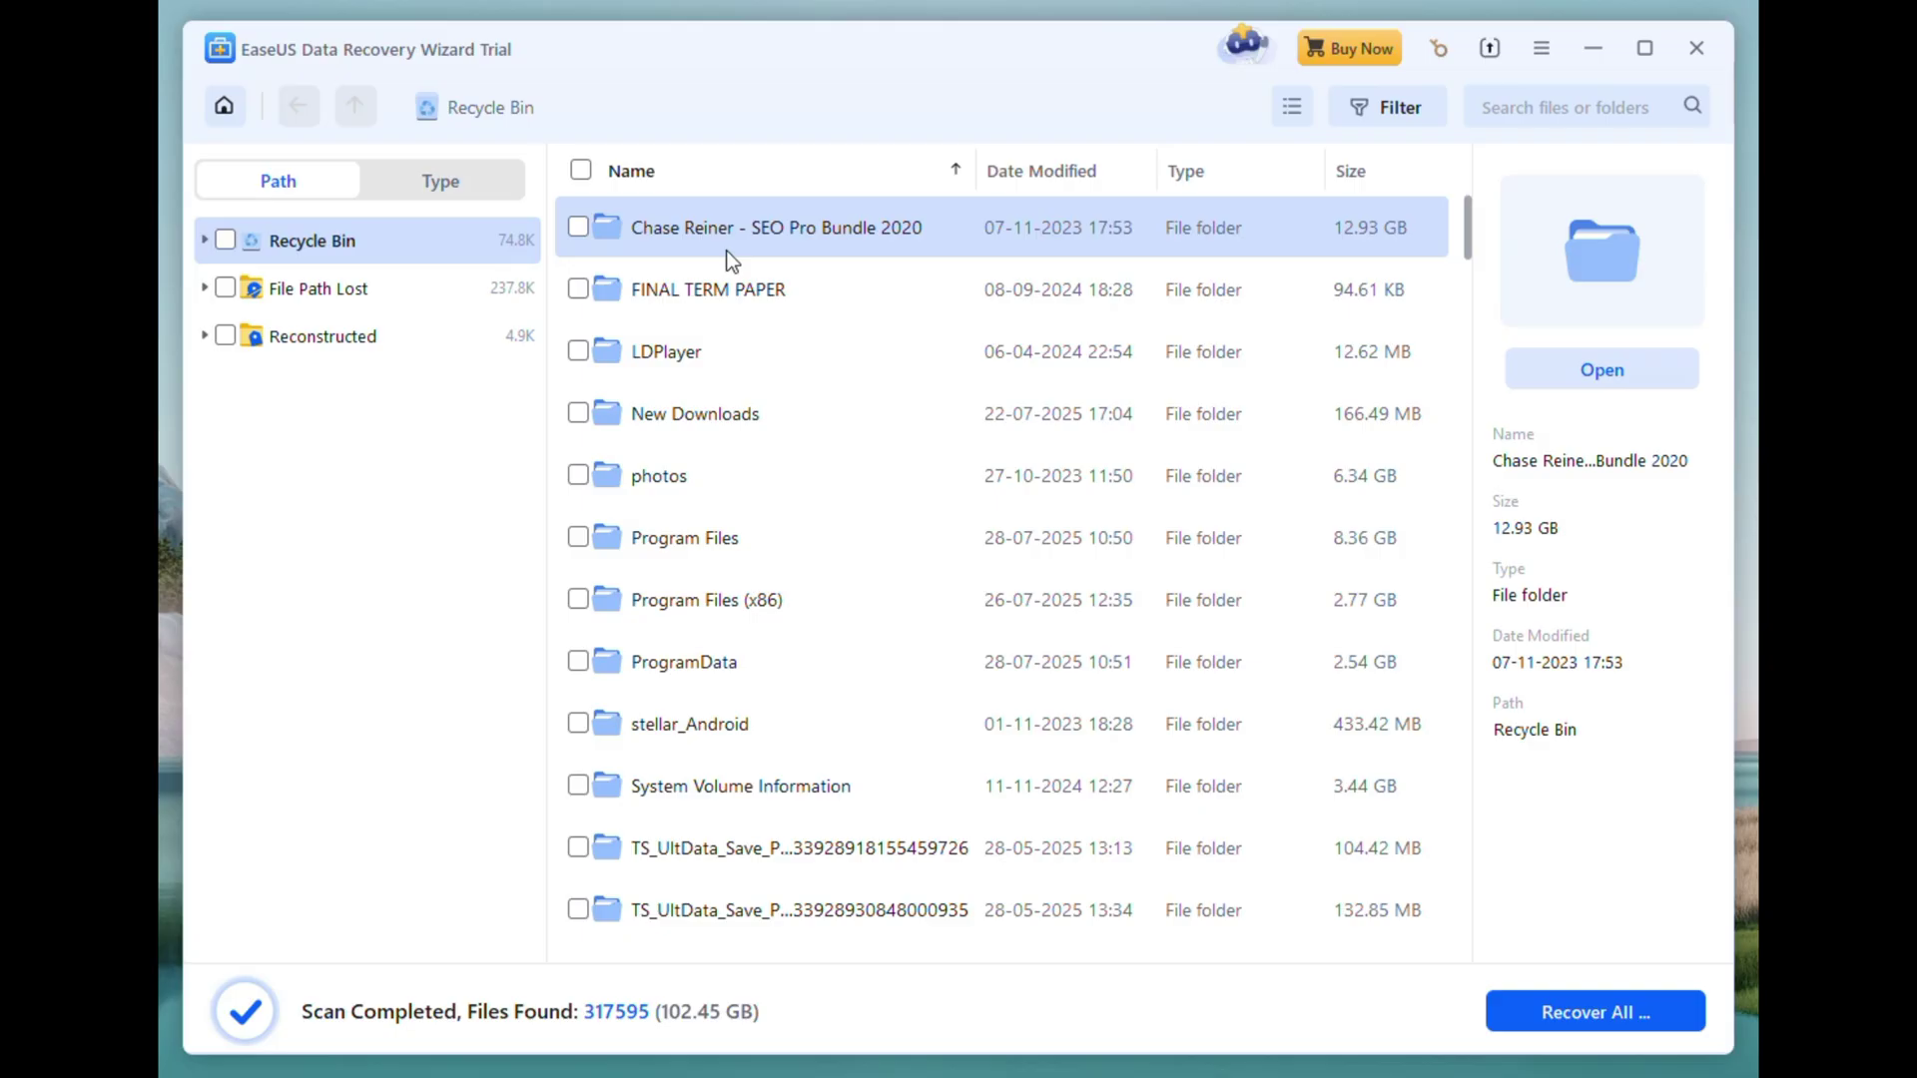
pyautogui.scroll(-3, 959, 430)
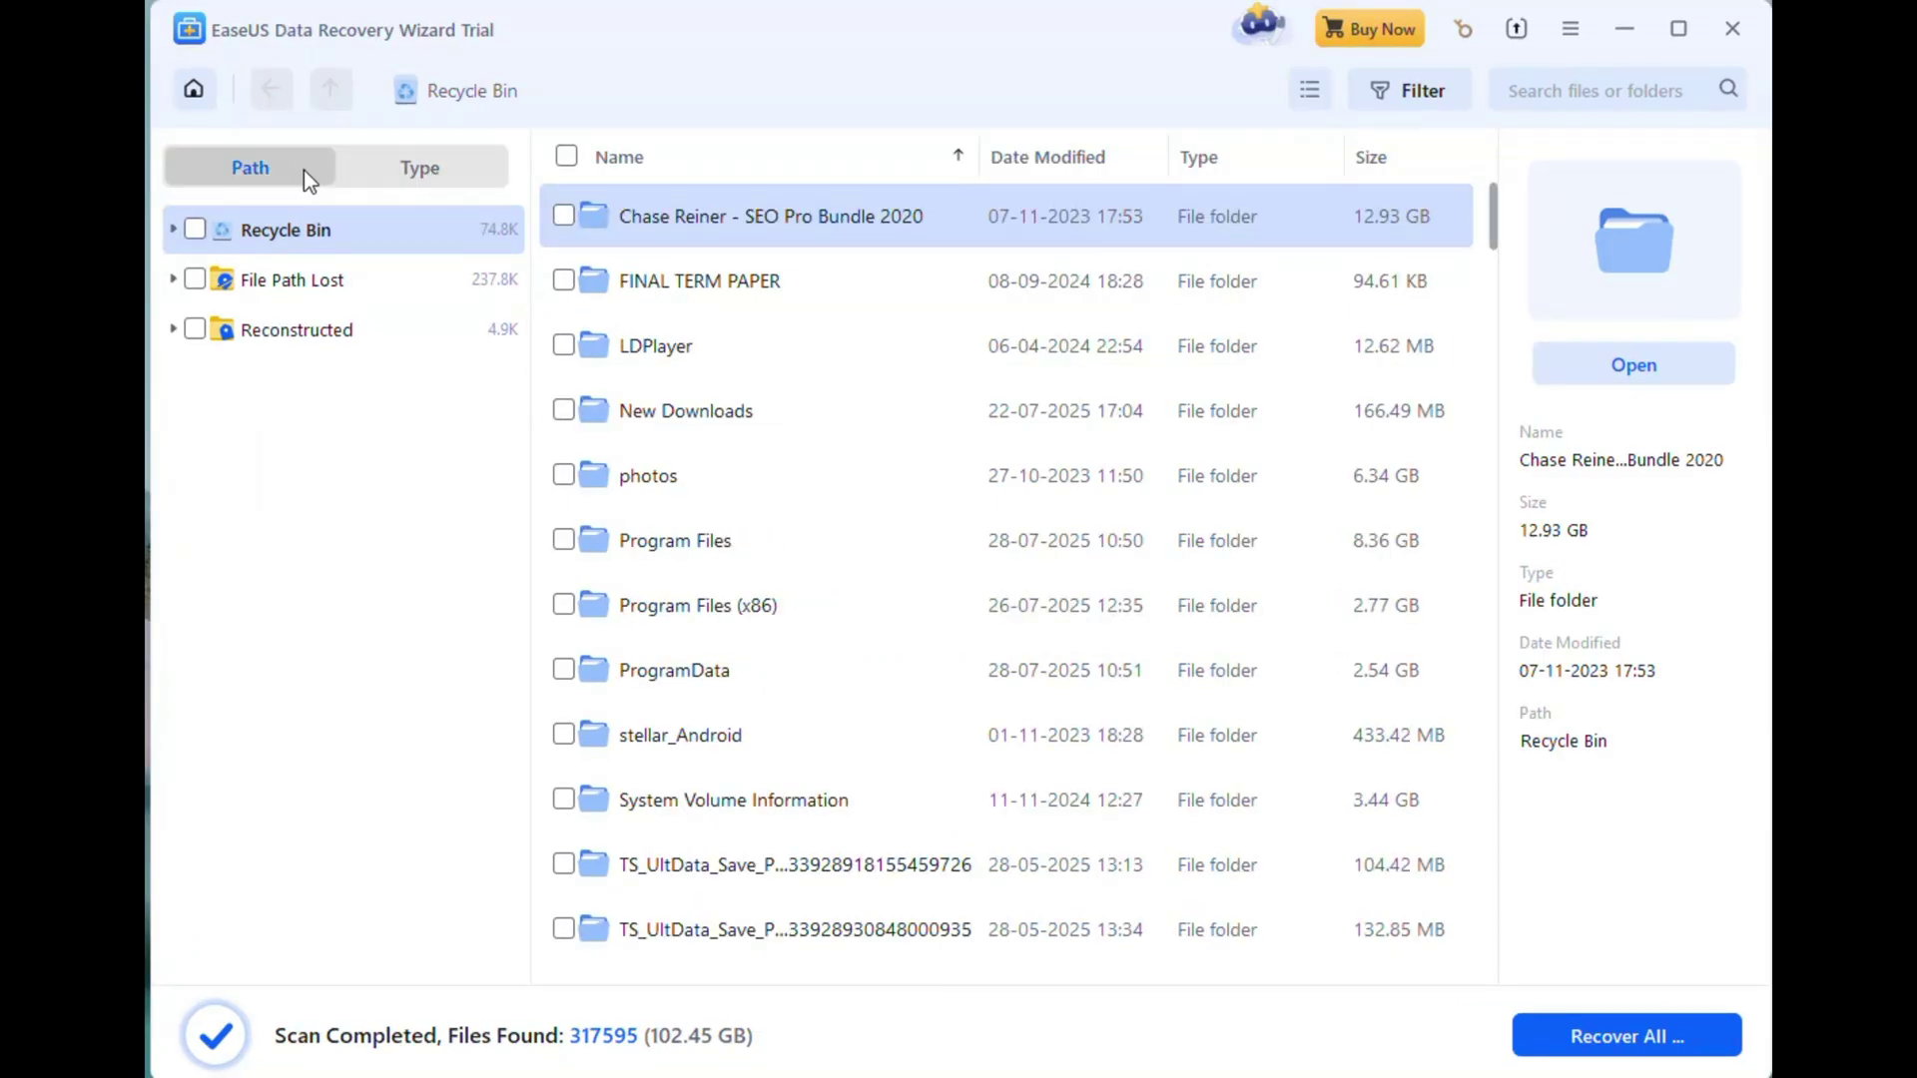
# Group results by type and view the Videos, Documents, Archives and Audio formats.
pyautogui.click(413, 172)
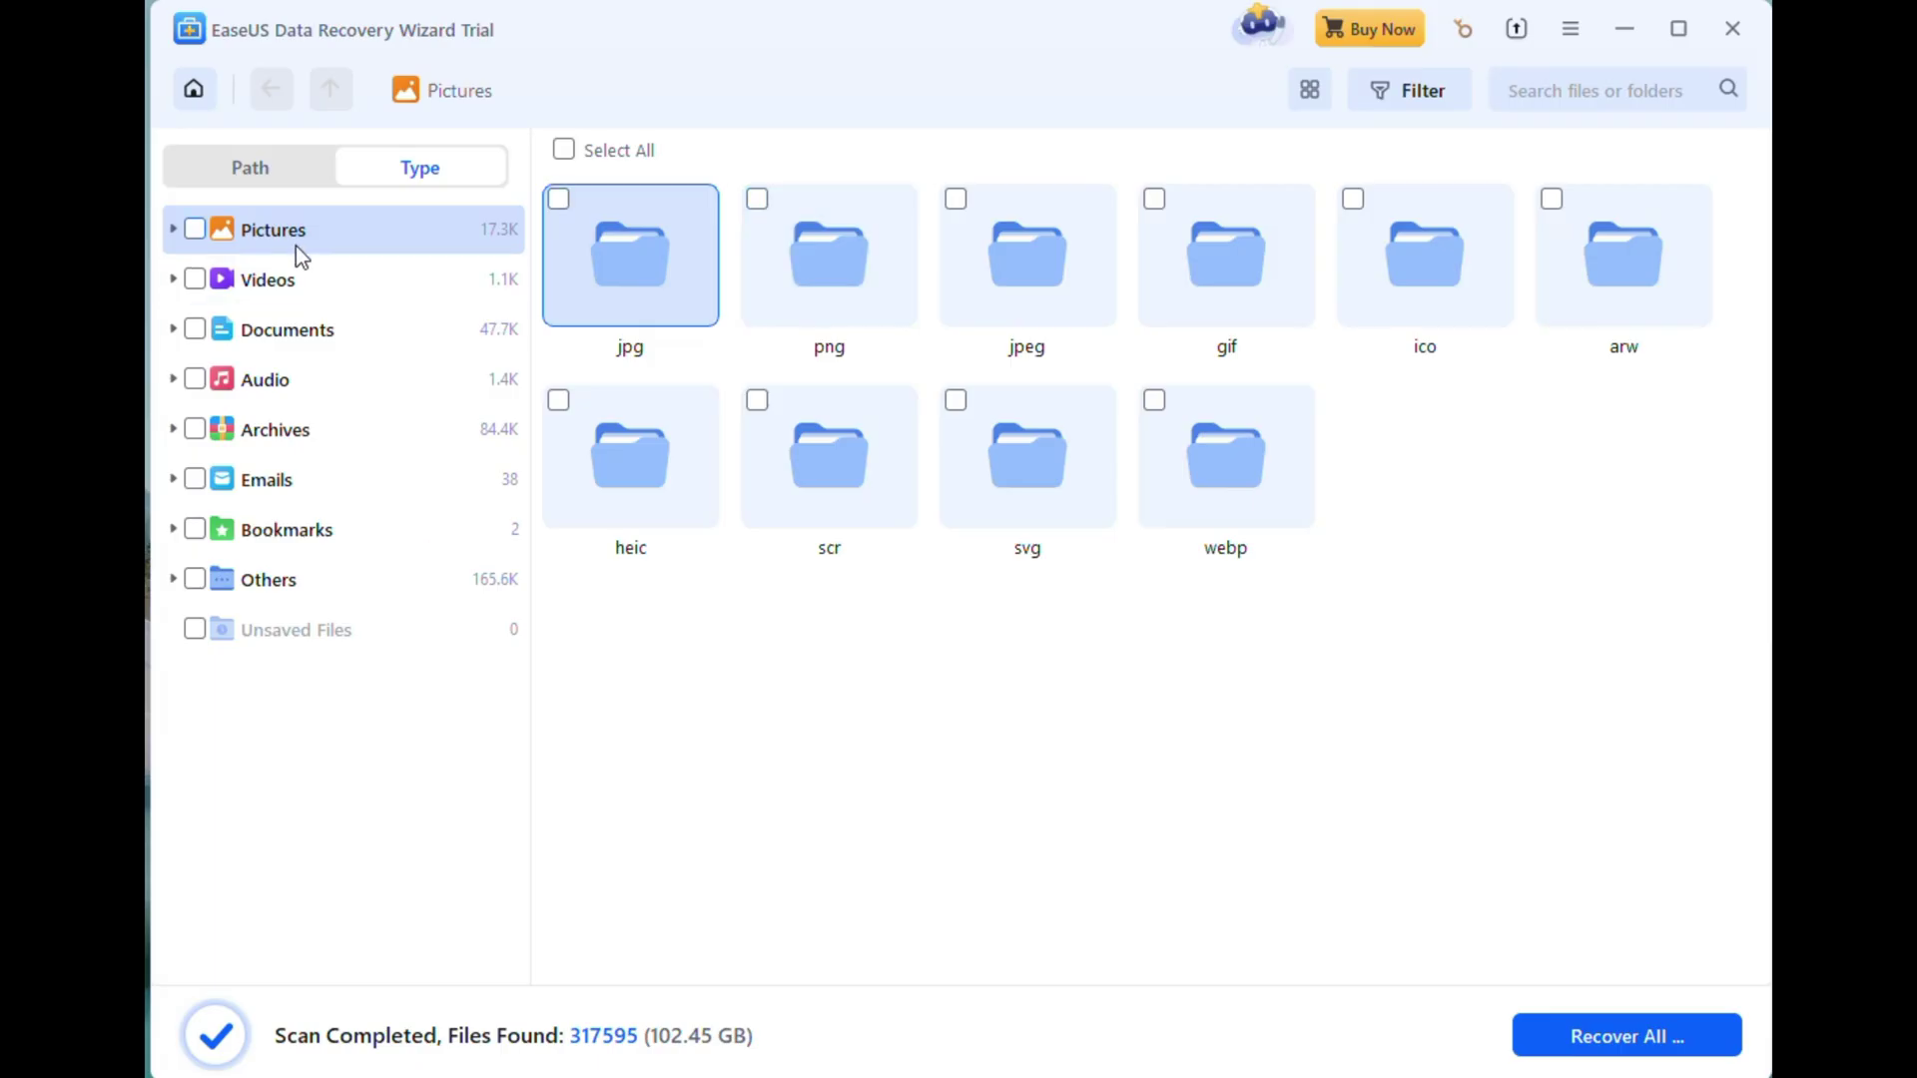
pyautogui.click(304, 281)
pyautogui.click(316, 346)
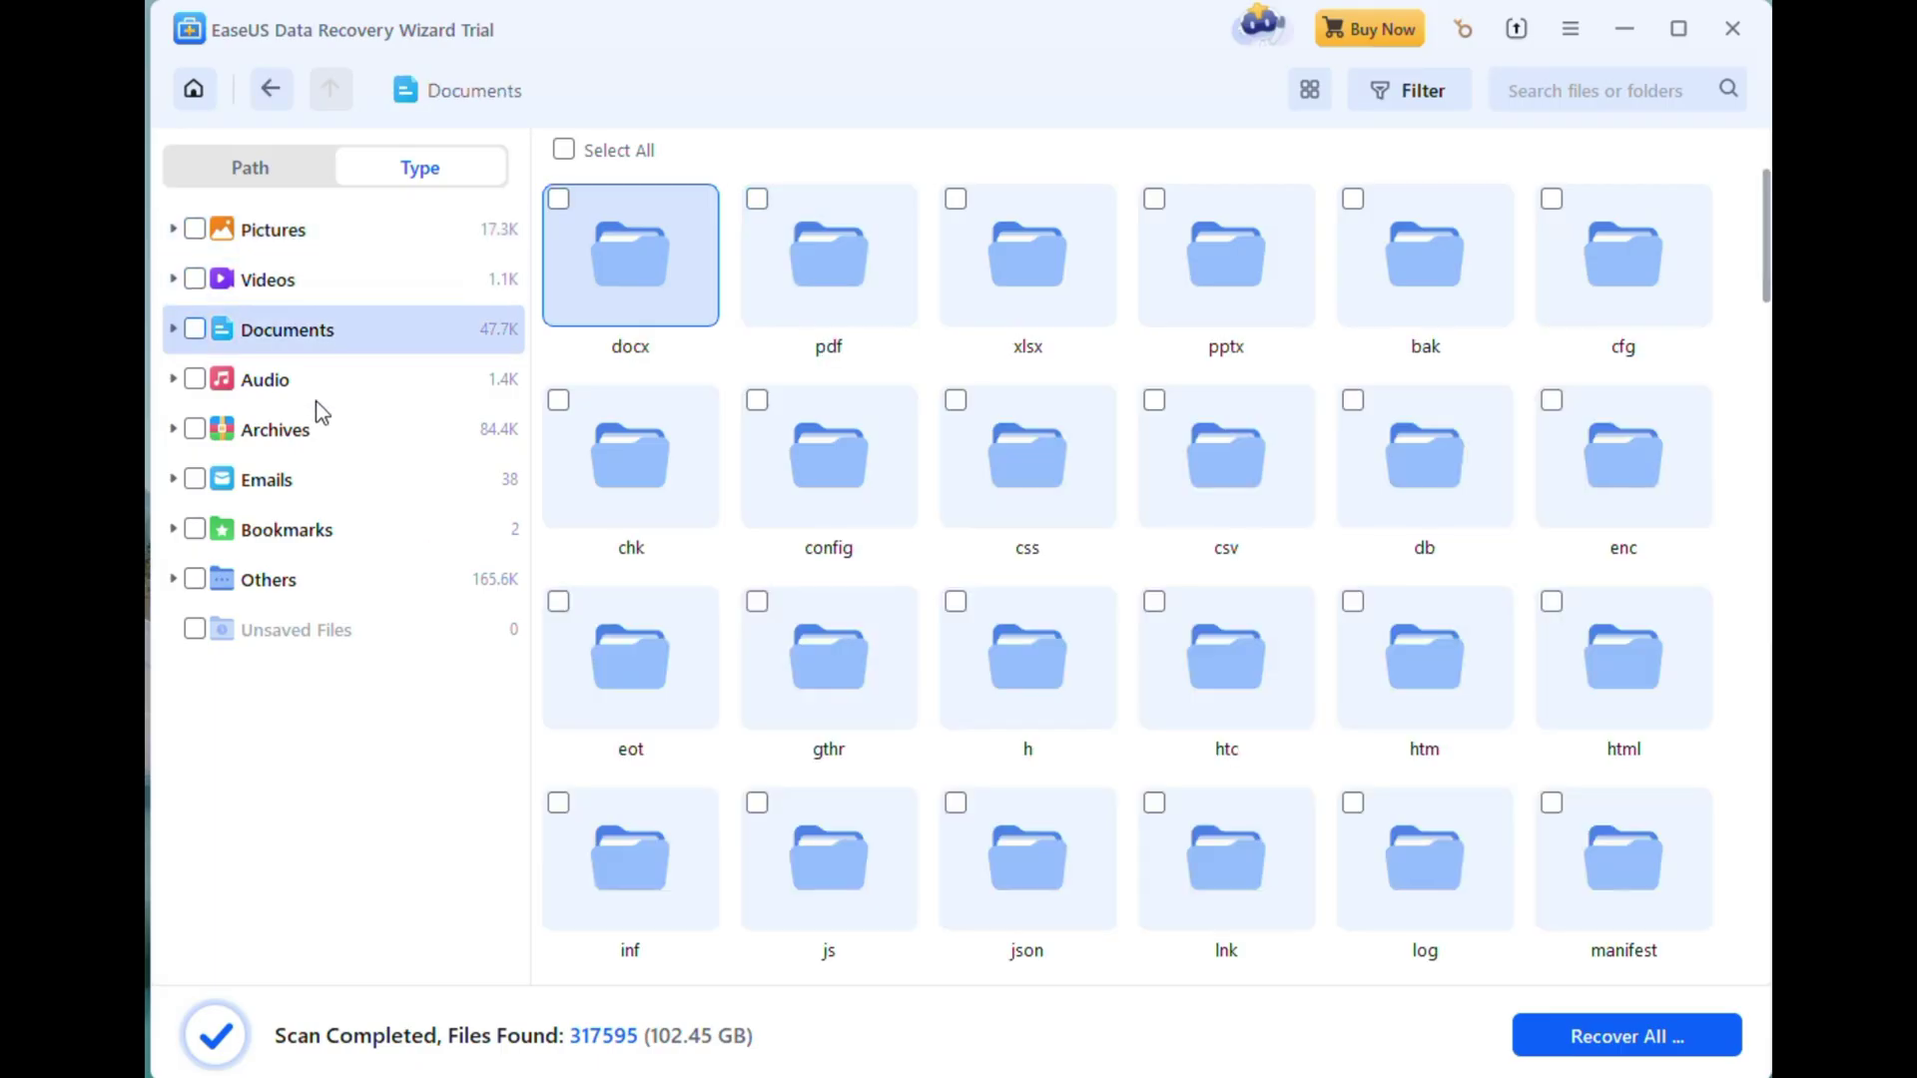
pyautogui.click(312, 431)
pyautogui.click(298, 385)
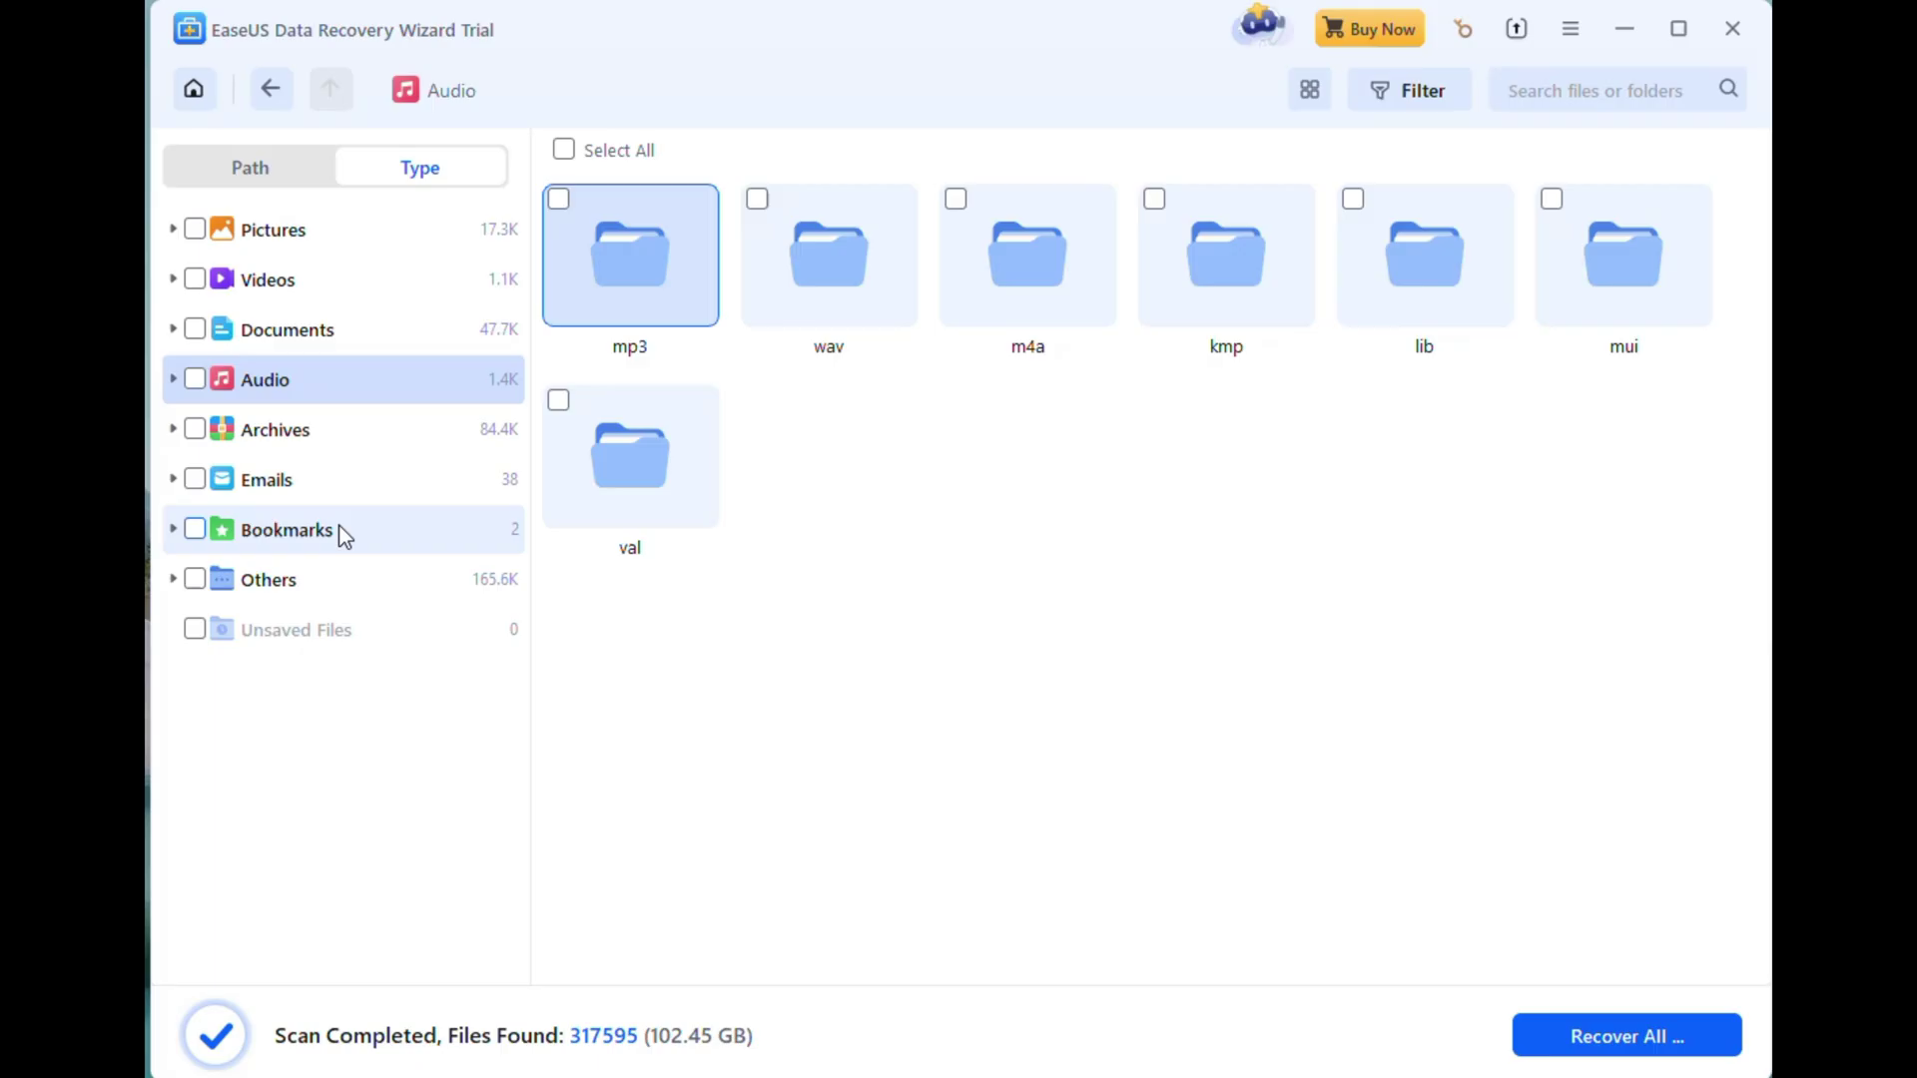
# Show the recovered Emails files and search the results for 'photo'.
pyautogui.click(315, 487)
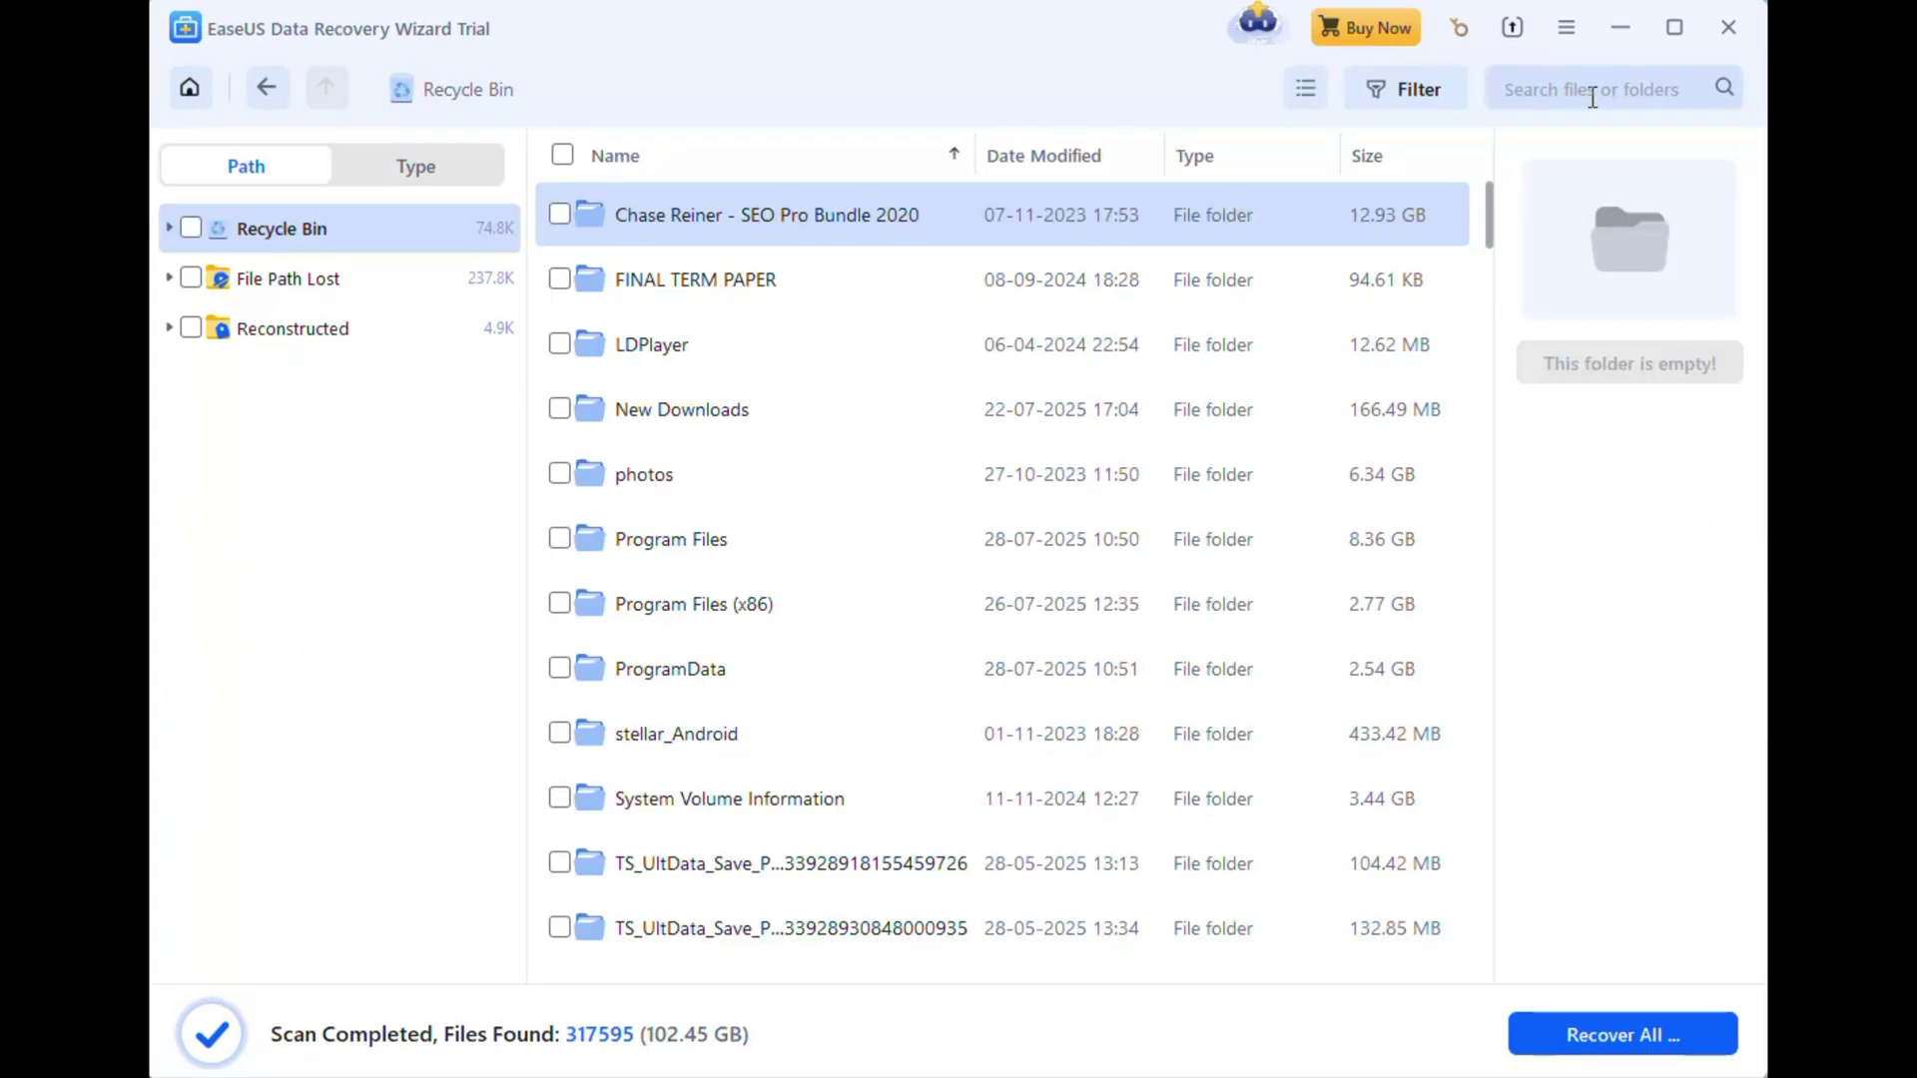
pyautogui.click(1592, 92)
pyautogui.write('photo')
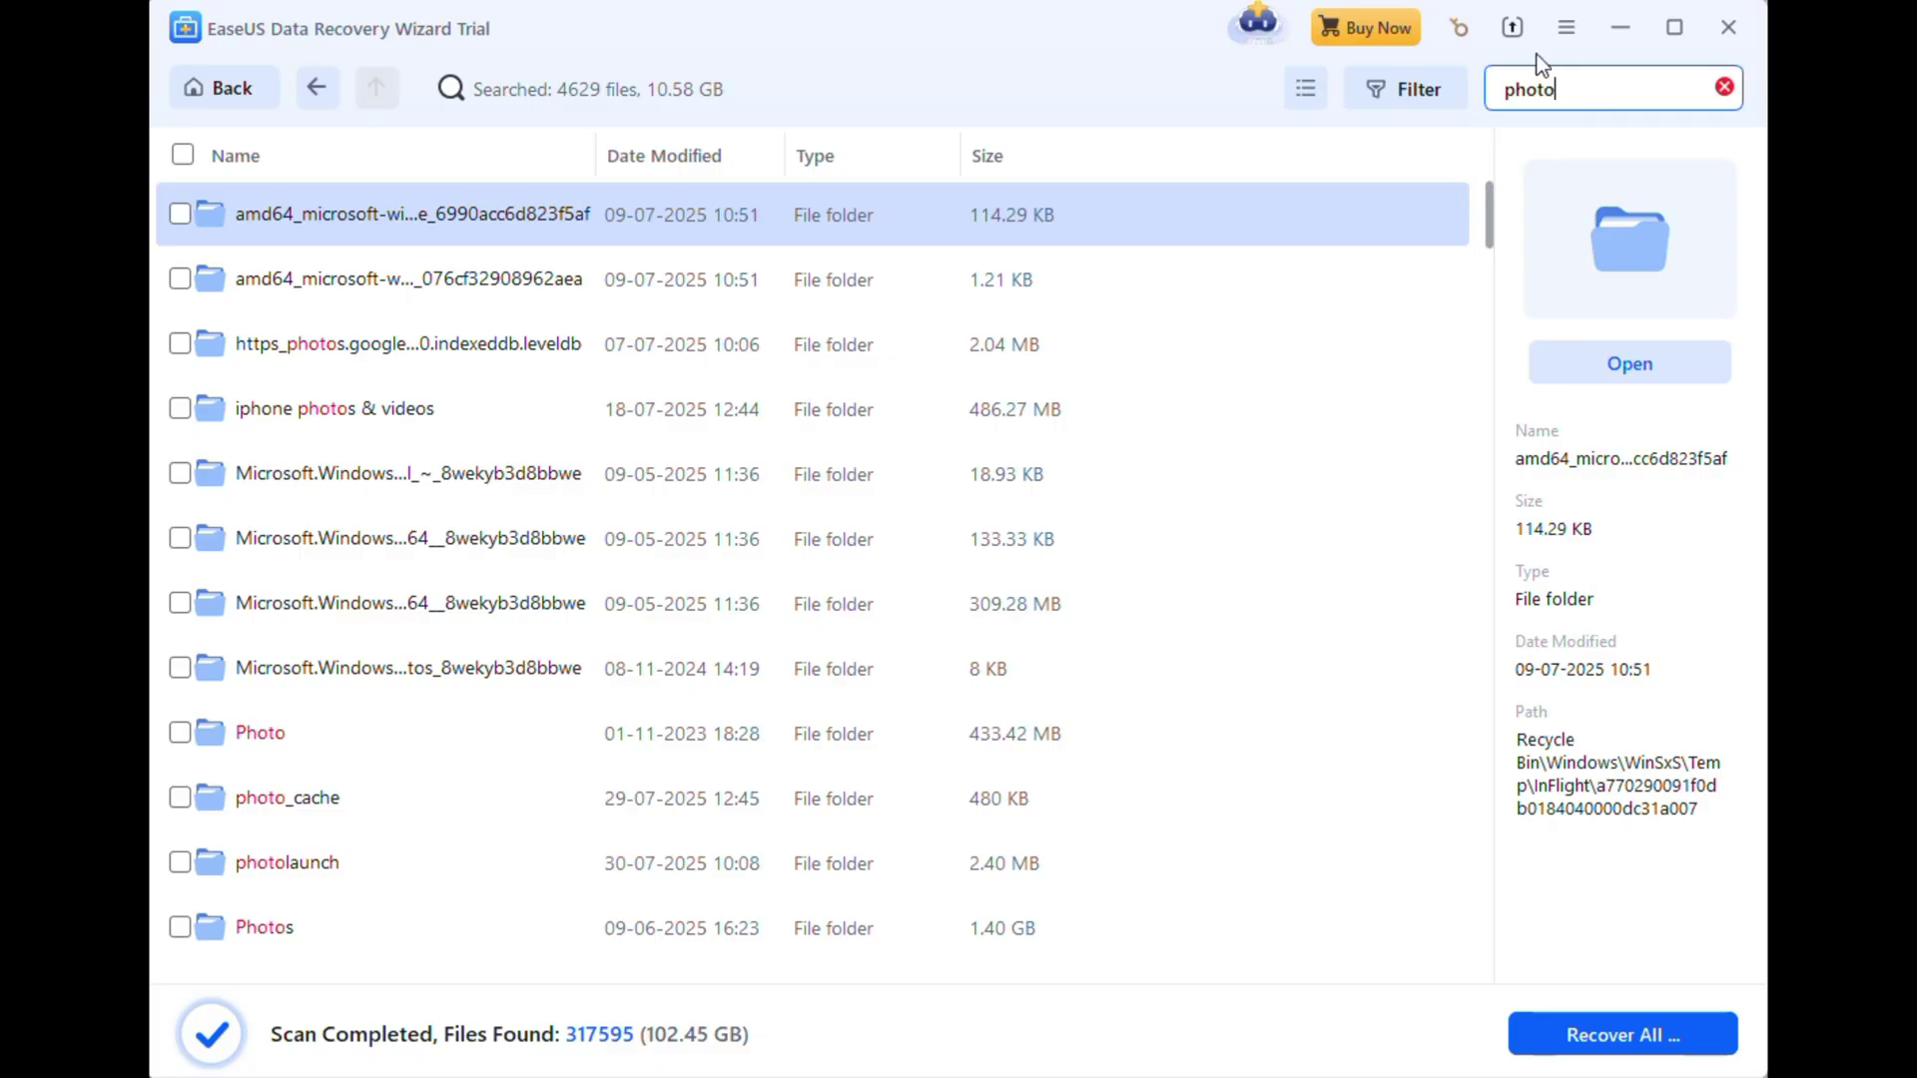
# Clear the search and bring up the File Size and Advanced Filter options.
pyautogui.moveTo(1494, 215); pyautogui.dragTo(1489, 285)
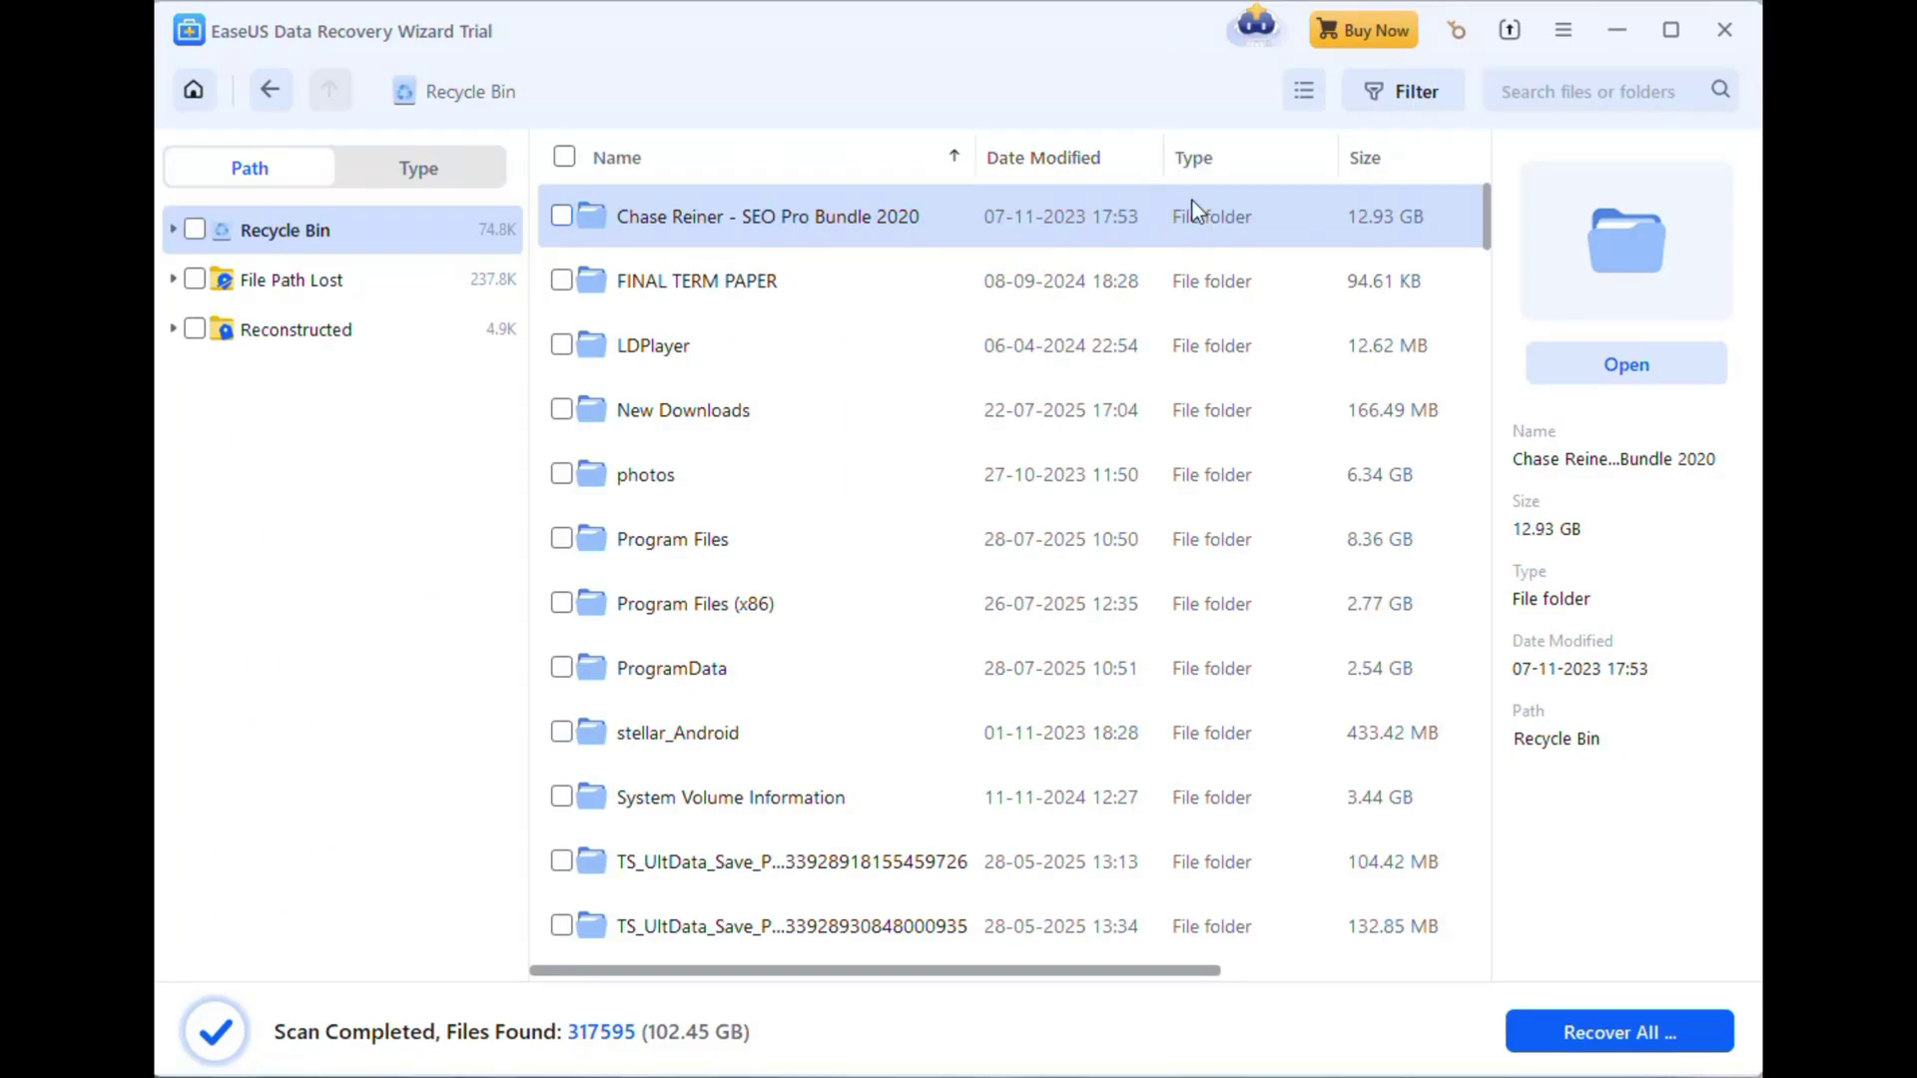
pyautogui.click(1430, 90)
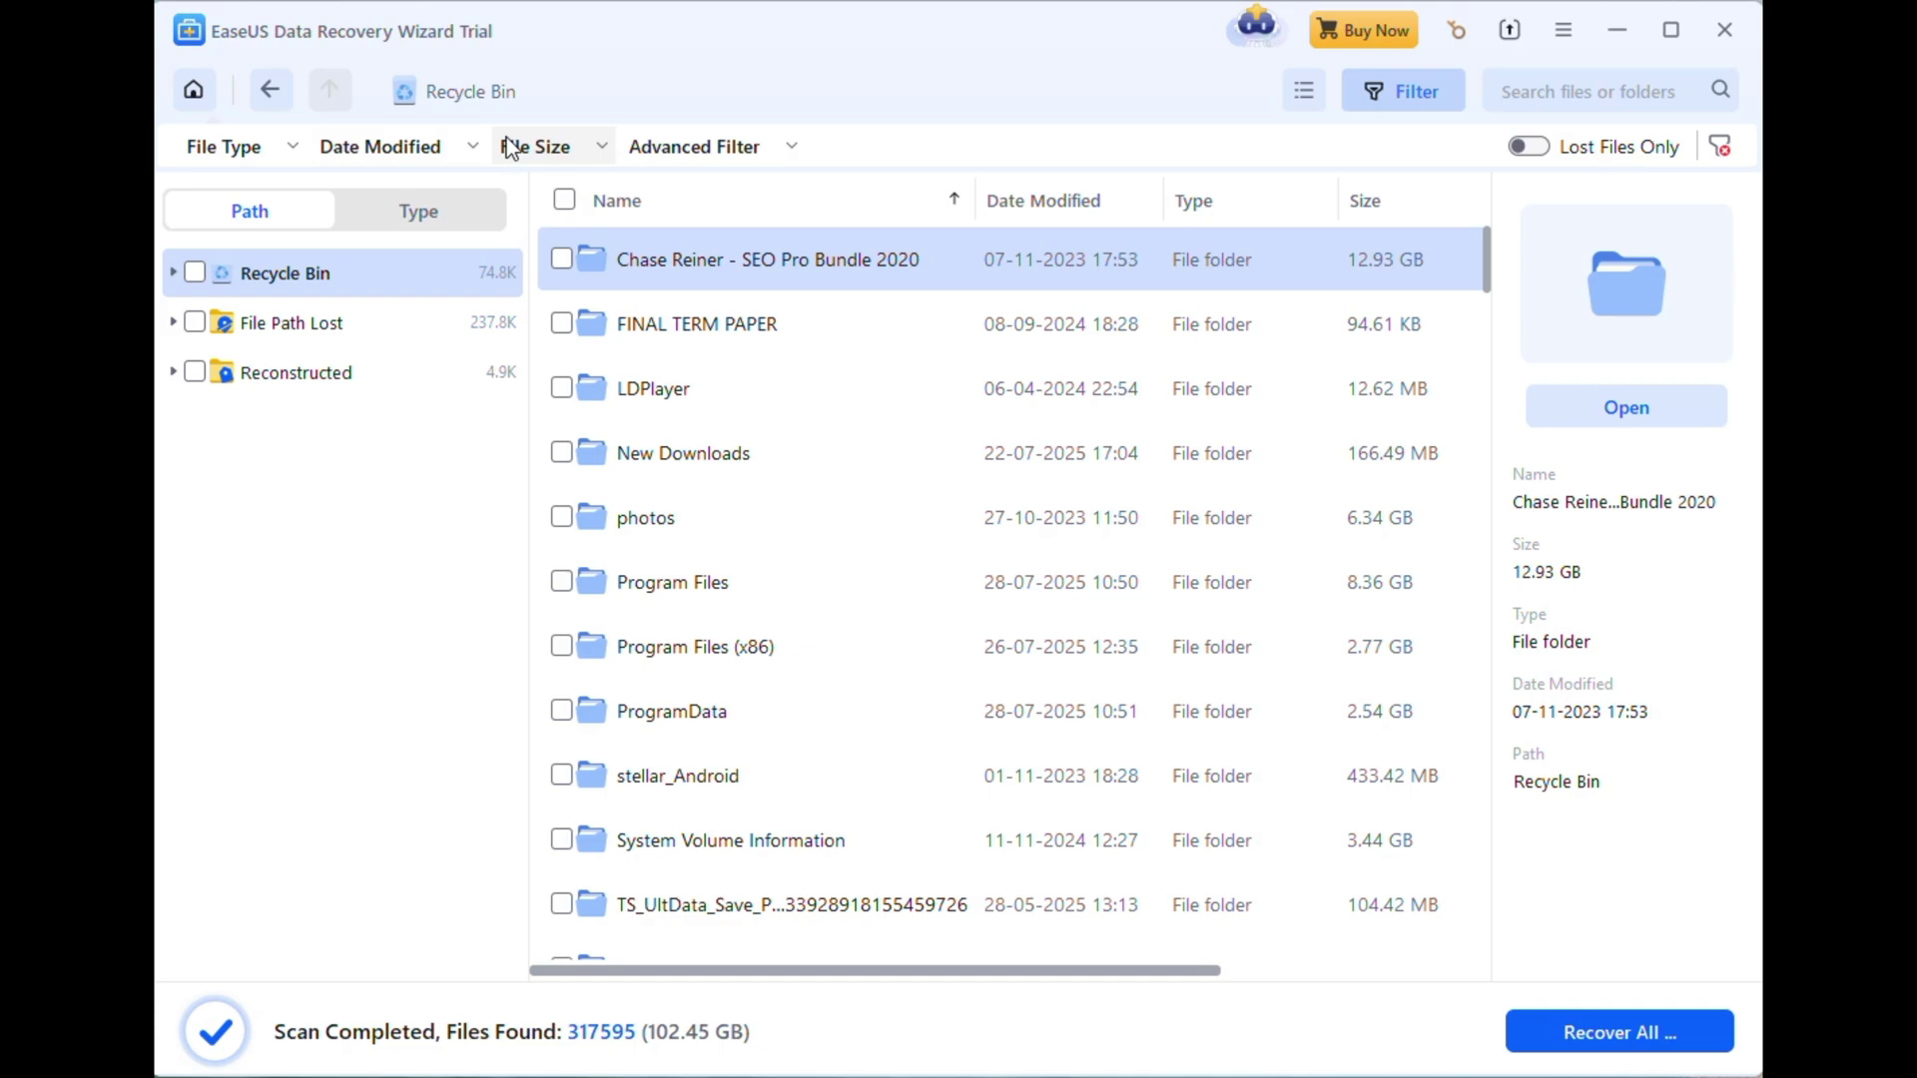
pyautogui.click(707, 154)
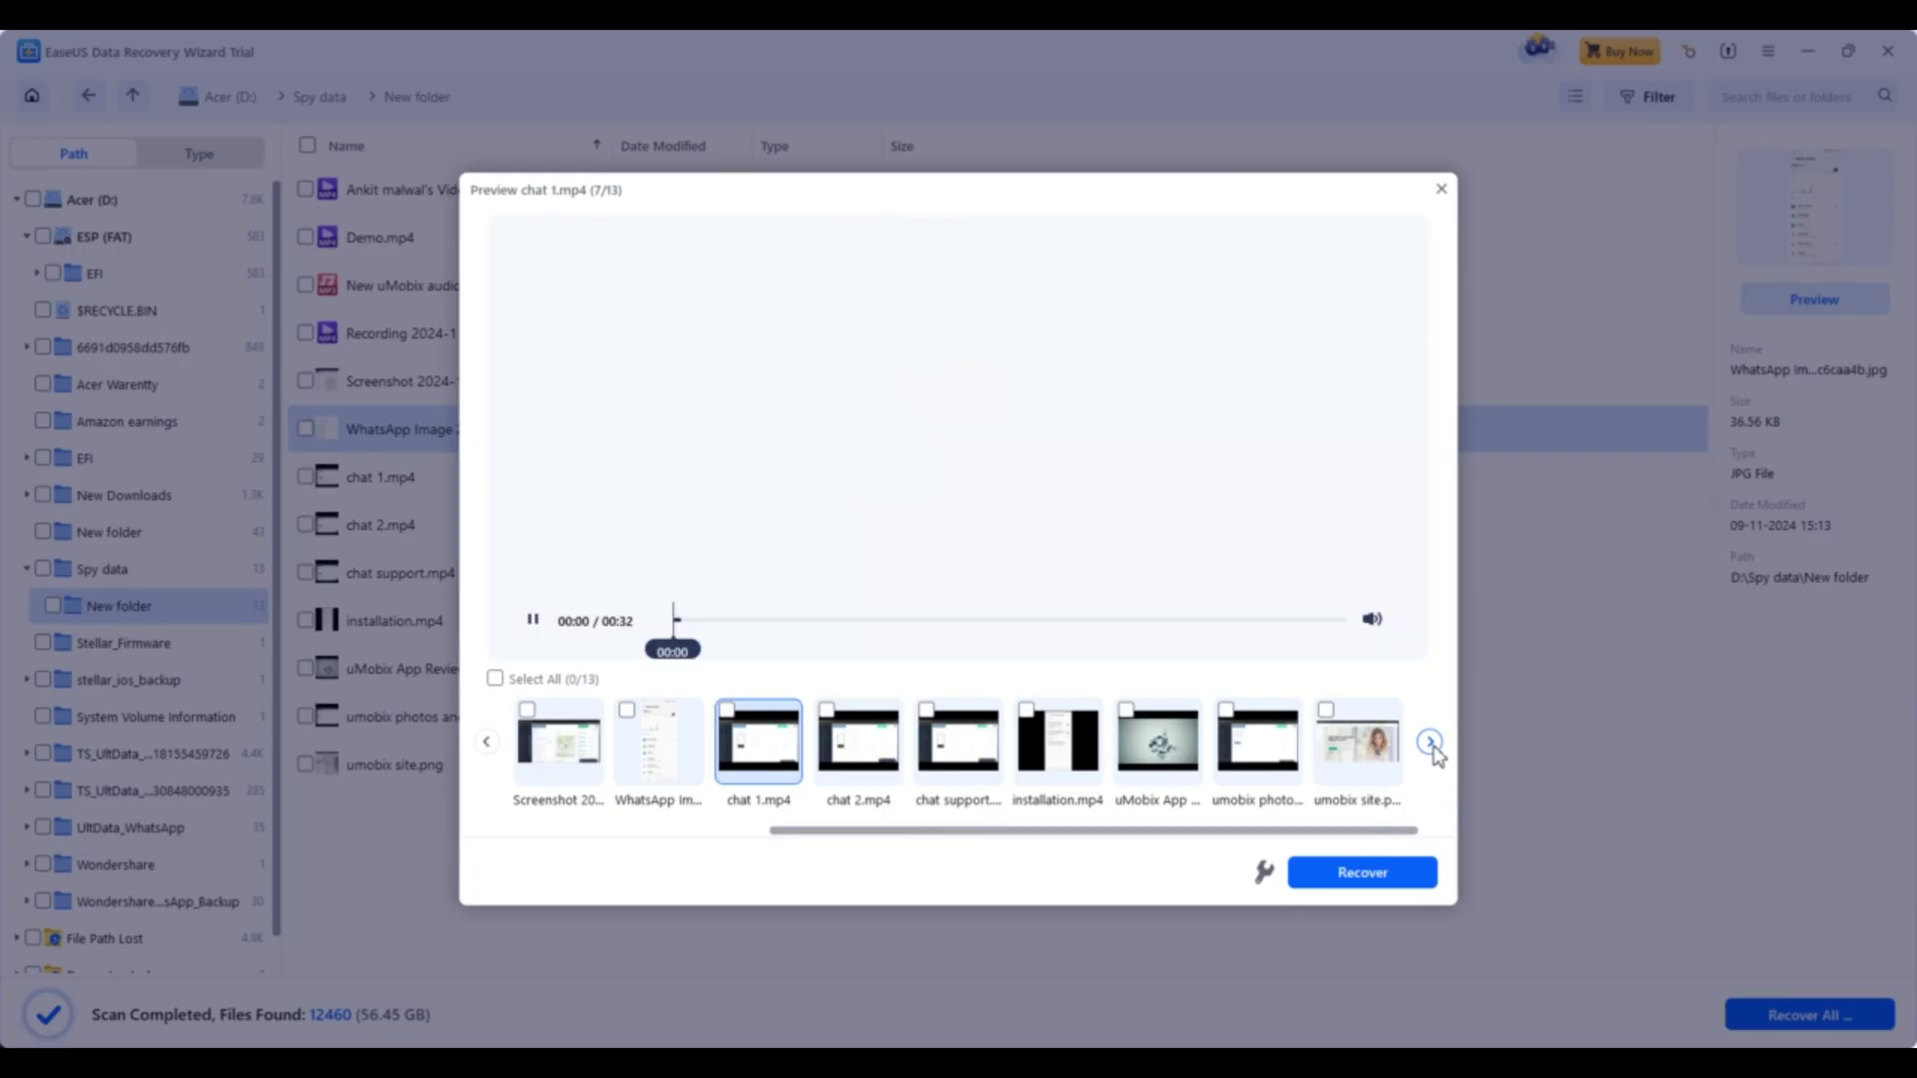
# Preview the next videos in turn: chat 2.mp4, chat support.mp4 and installation.mp4.
pyautogui.click(1432, 748)
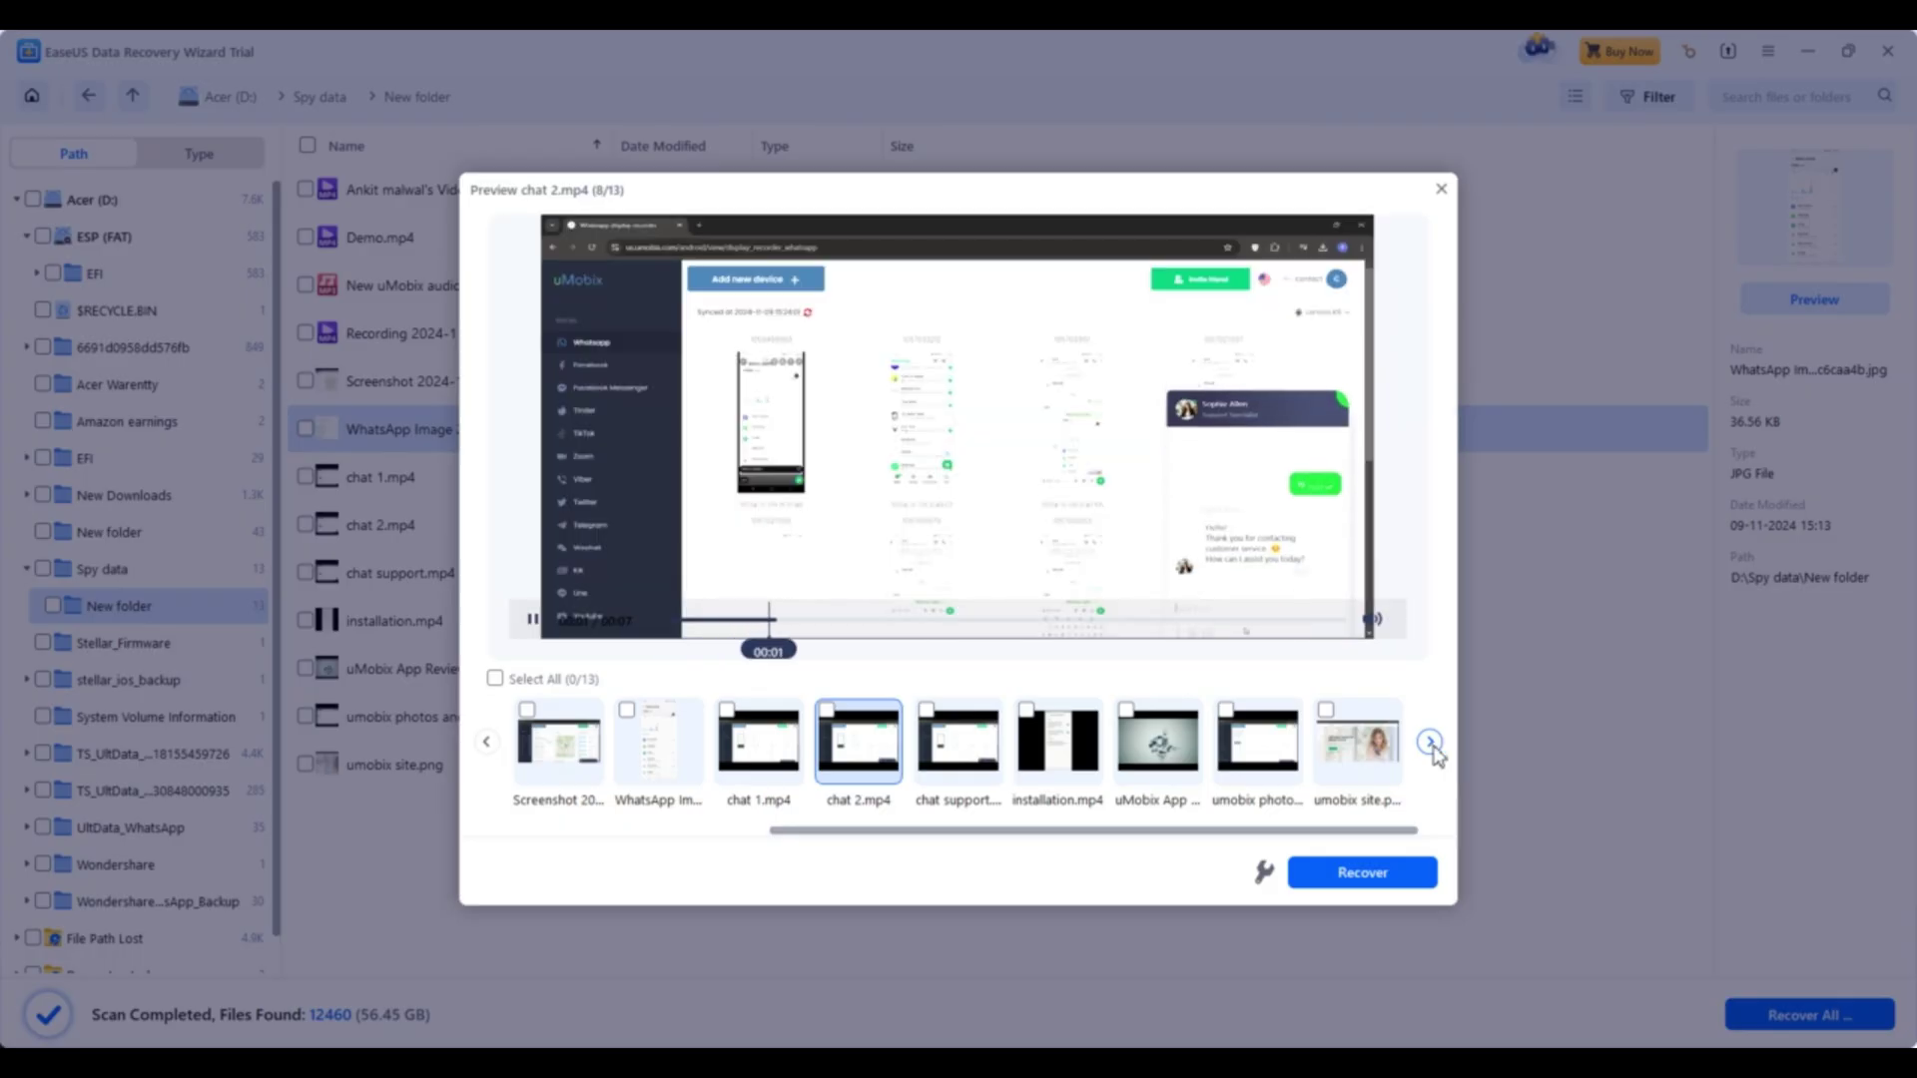
pyautogui.click(1432, 745)
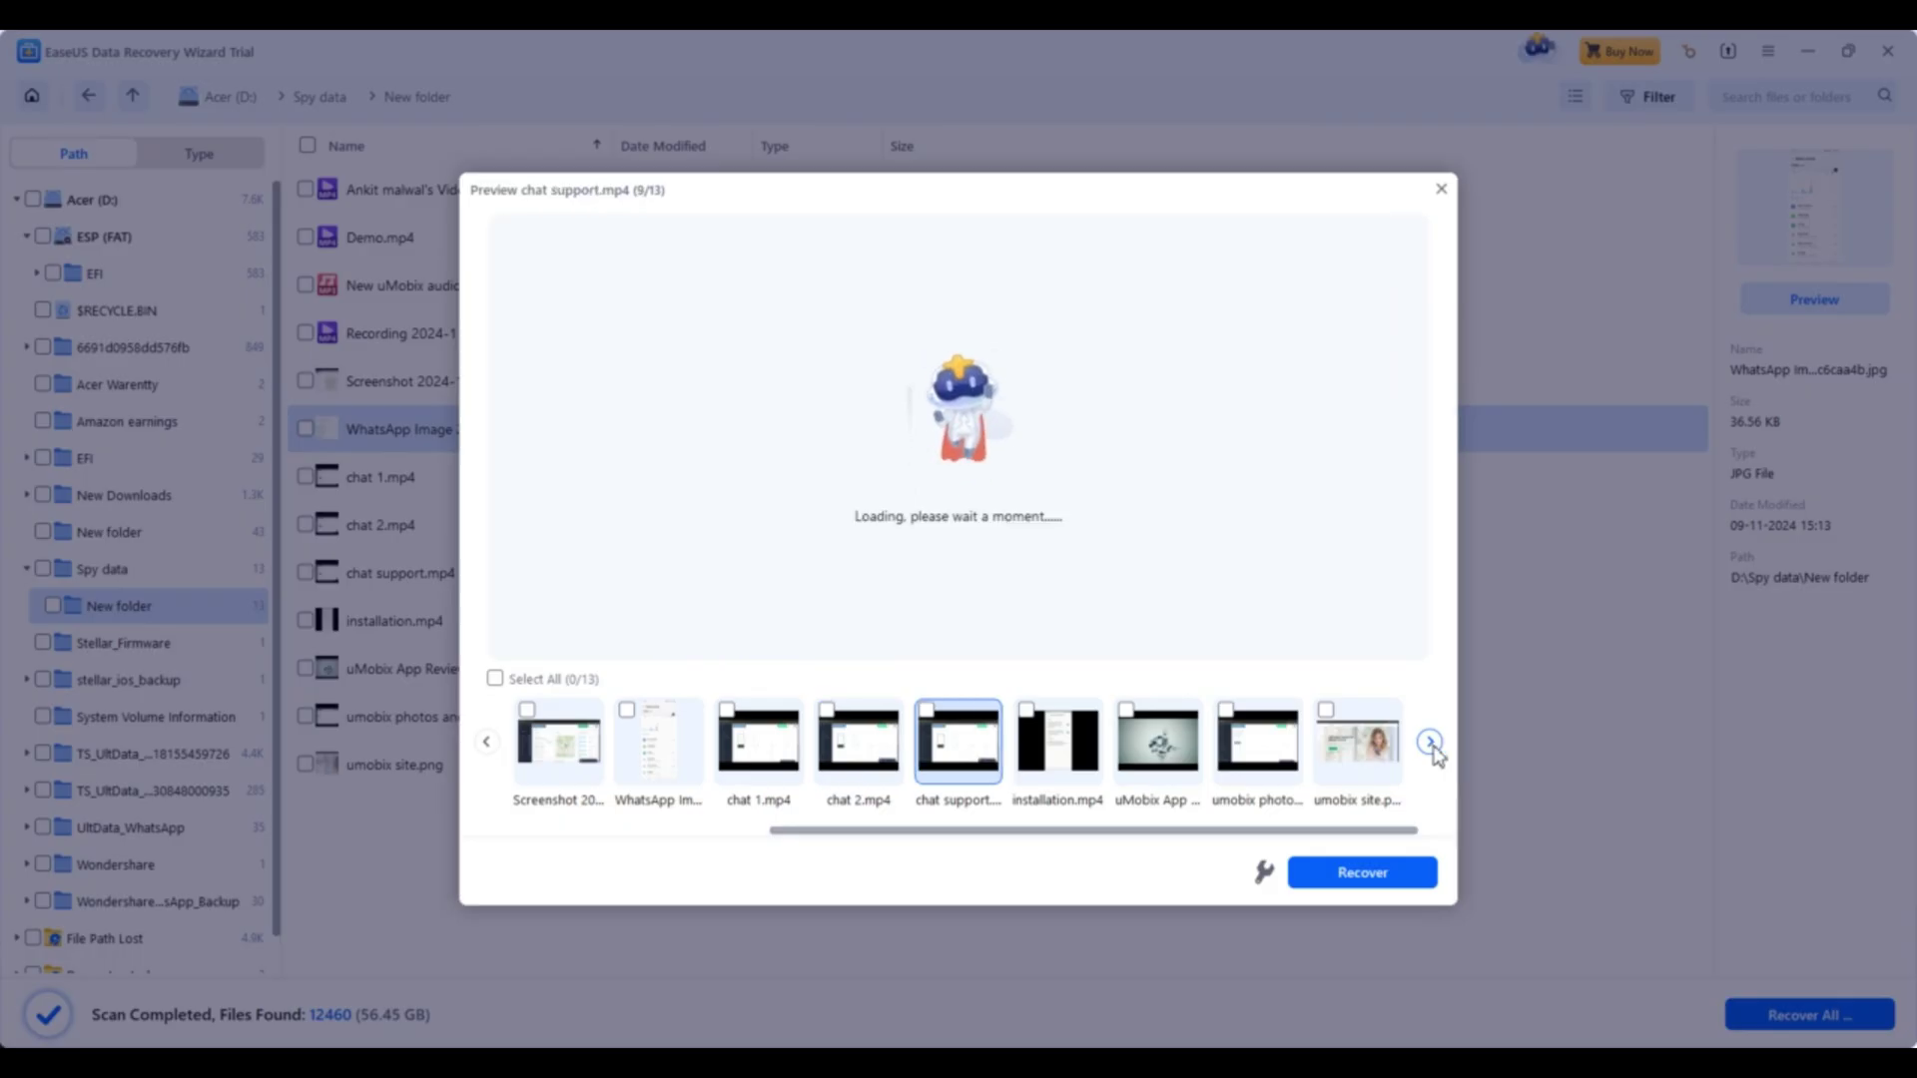
pyautogui.click(1431, 745)
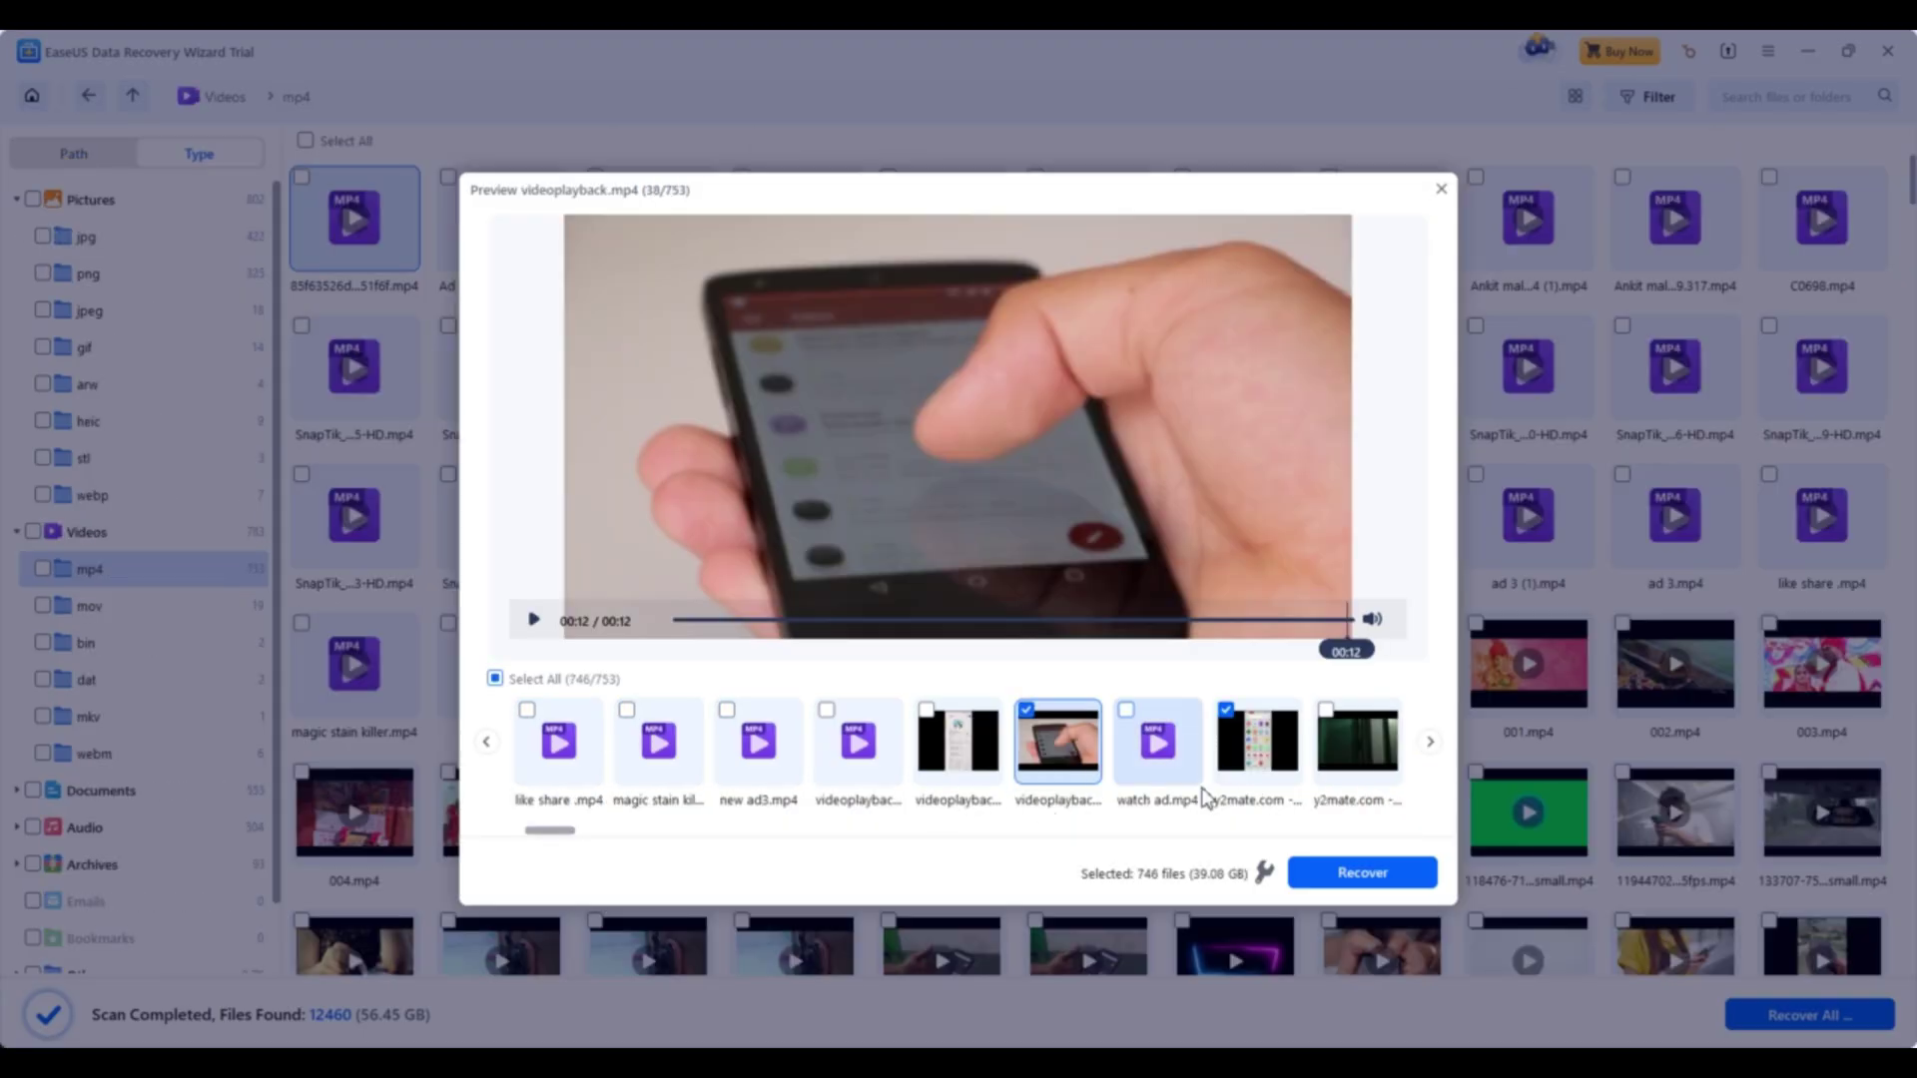
# Mark watch ad.mp4 and the second videoplayback clip for recovery.
pyautogui.click(536, 620)
pyautogui.click(1127, 709)
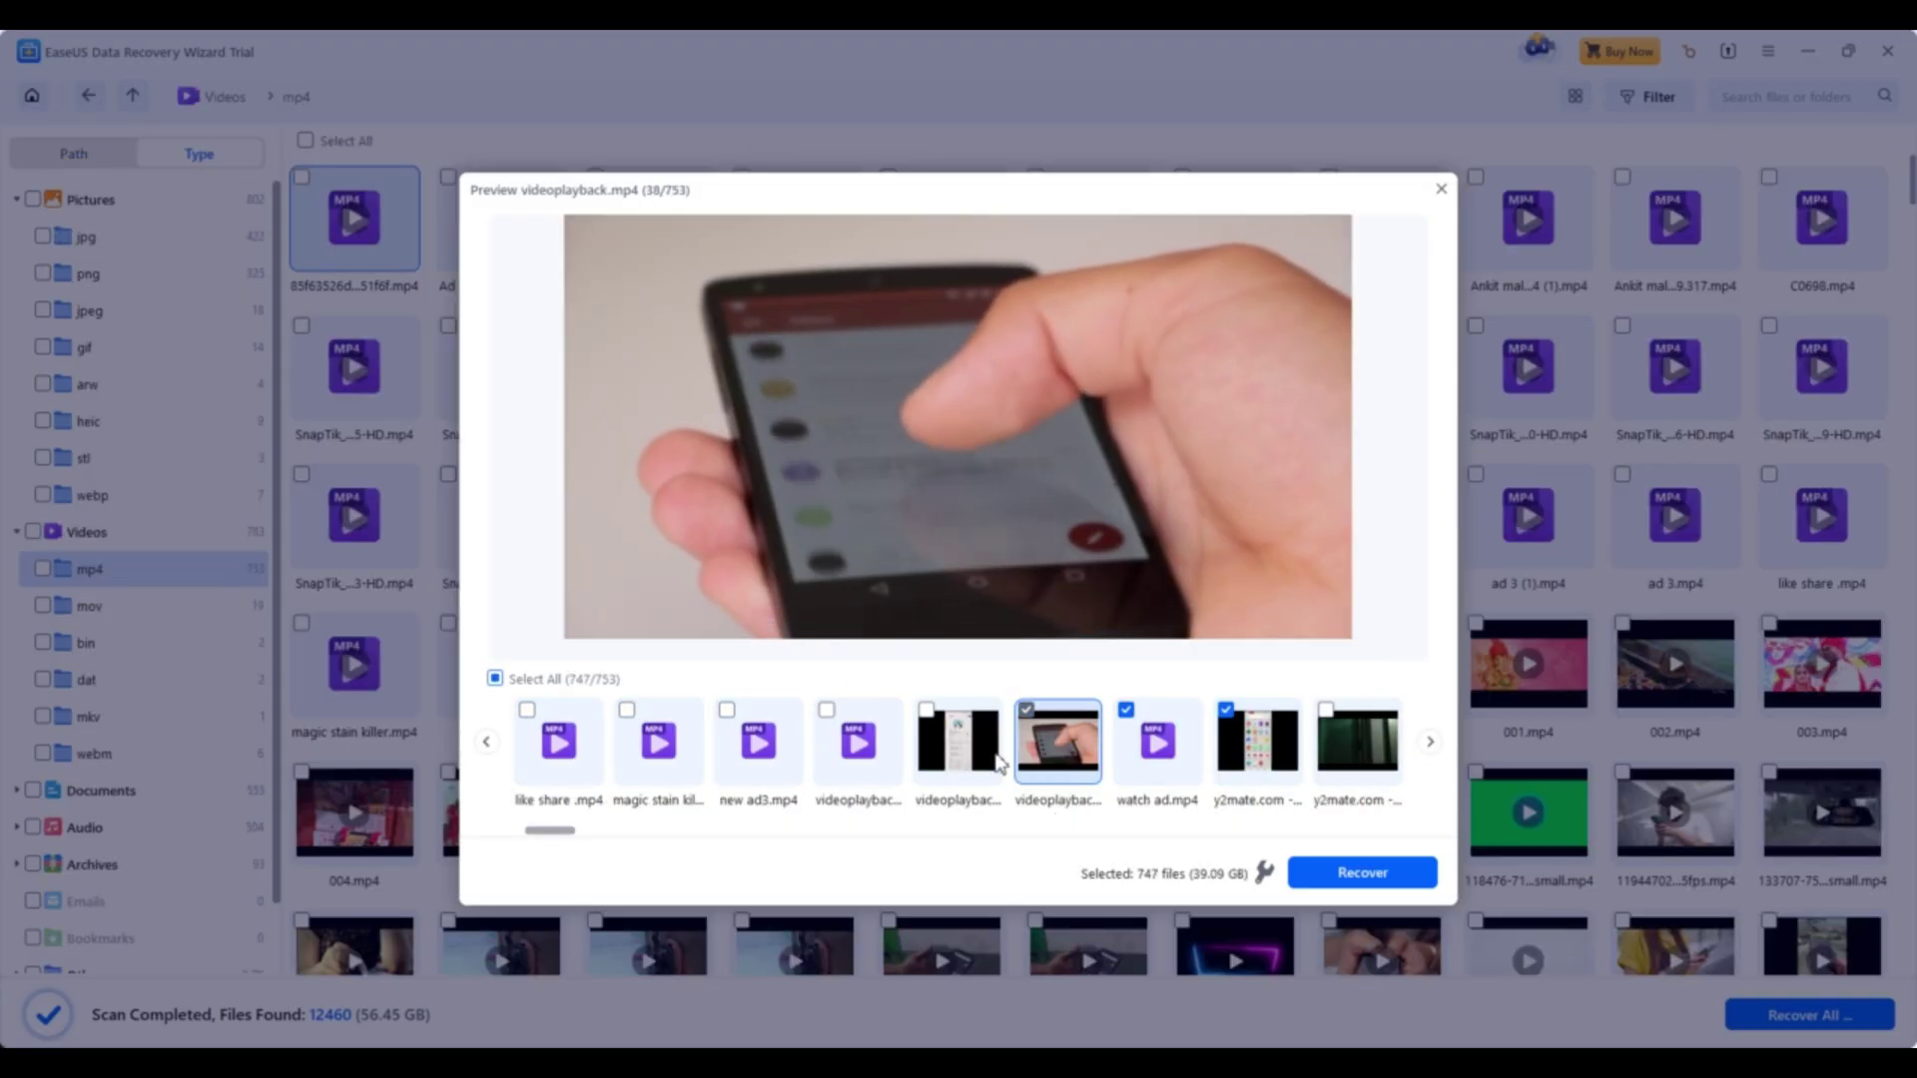
pyautogui.click(927, 710)
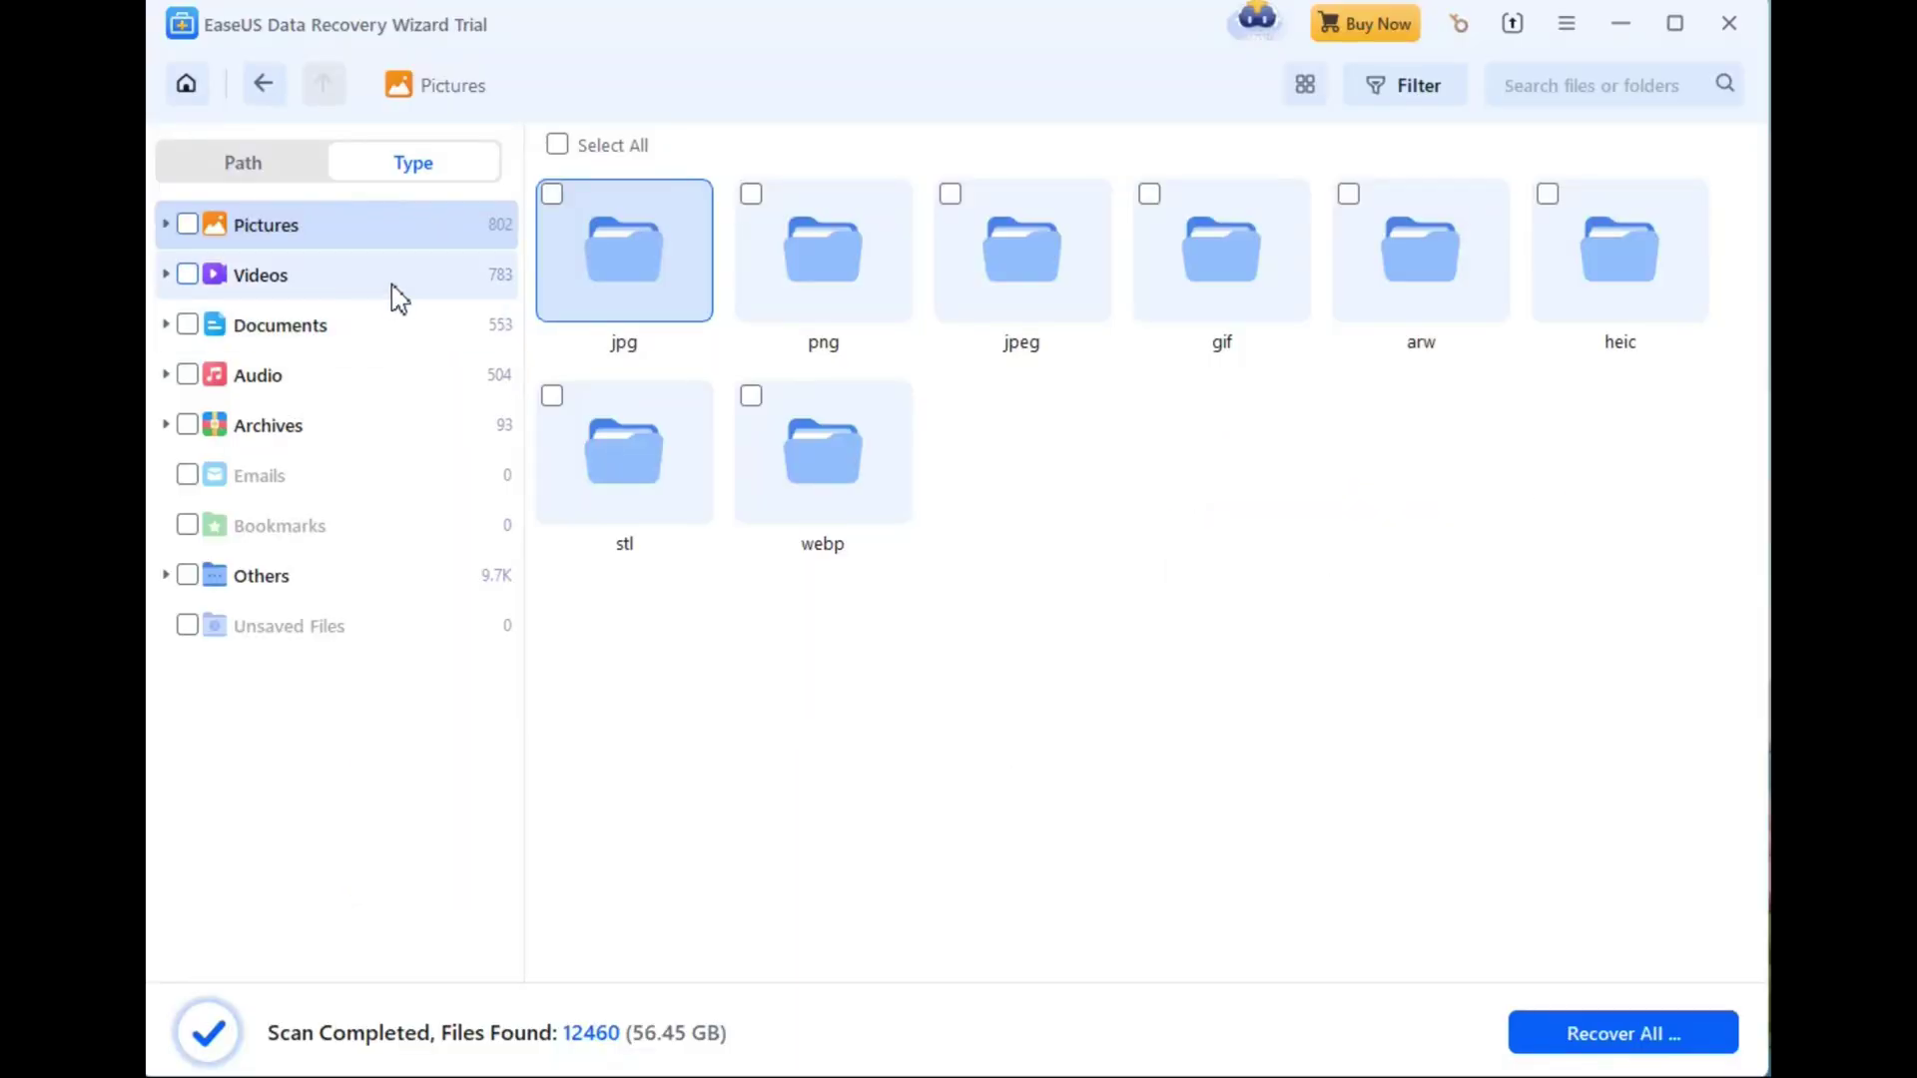
# Show the found formats for Videos, Documents, Audio and Archives in turn.
pyautogui.click(399, 296)
pyautogui.click(417, 342)
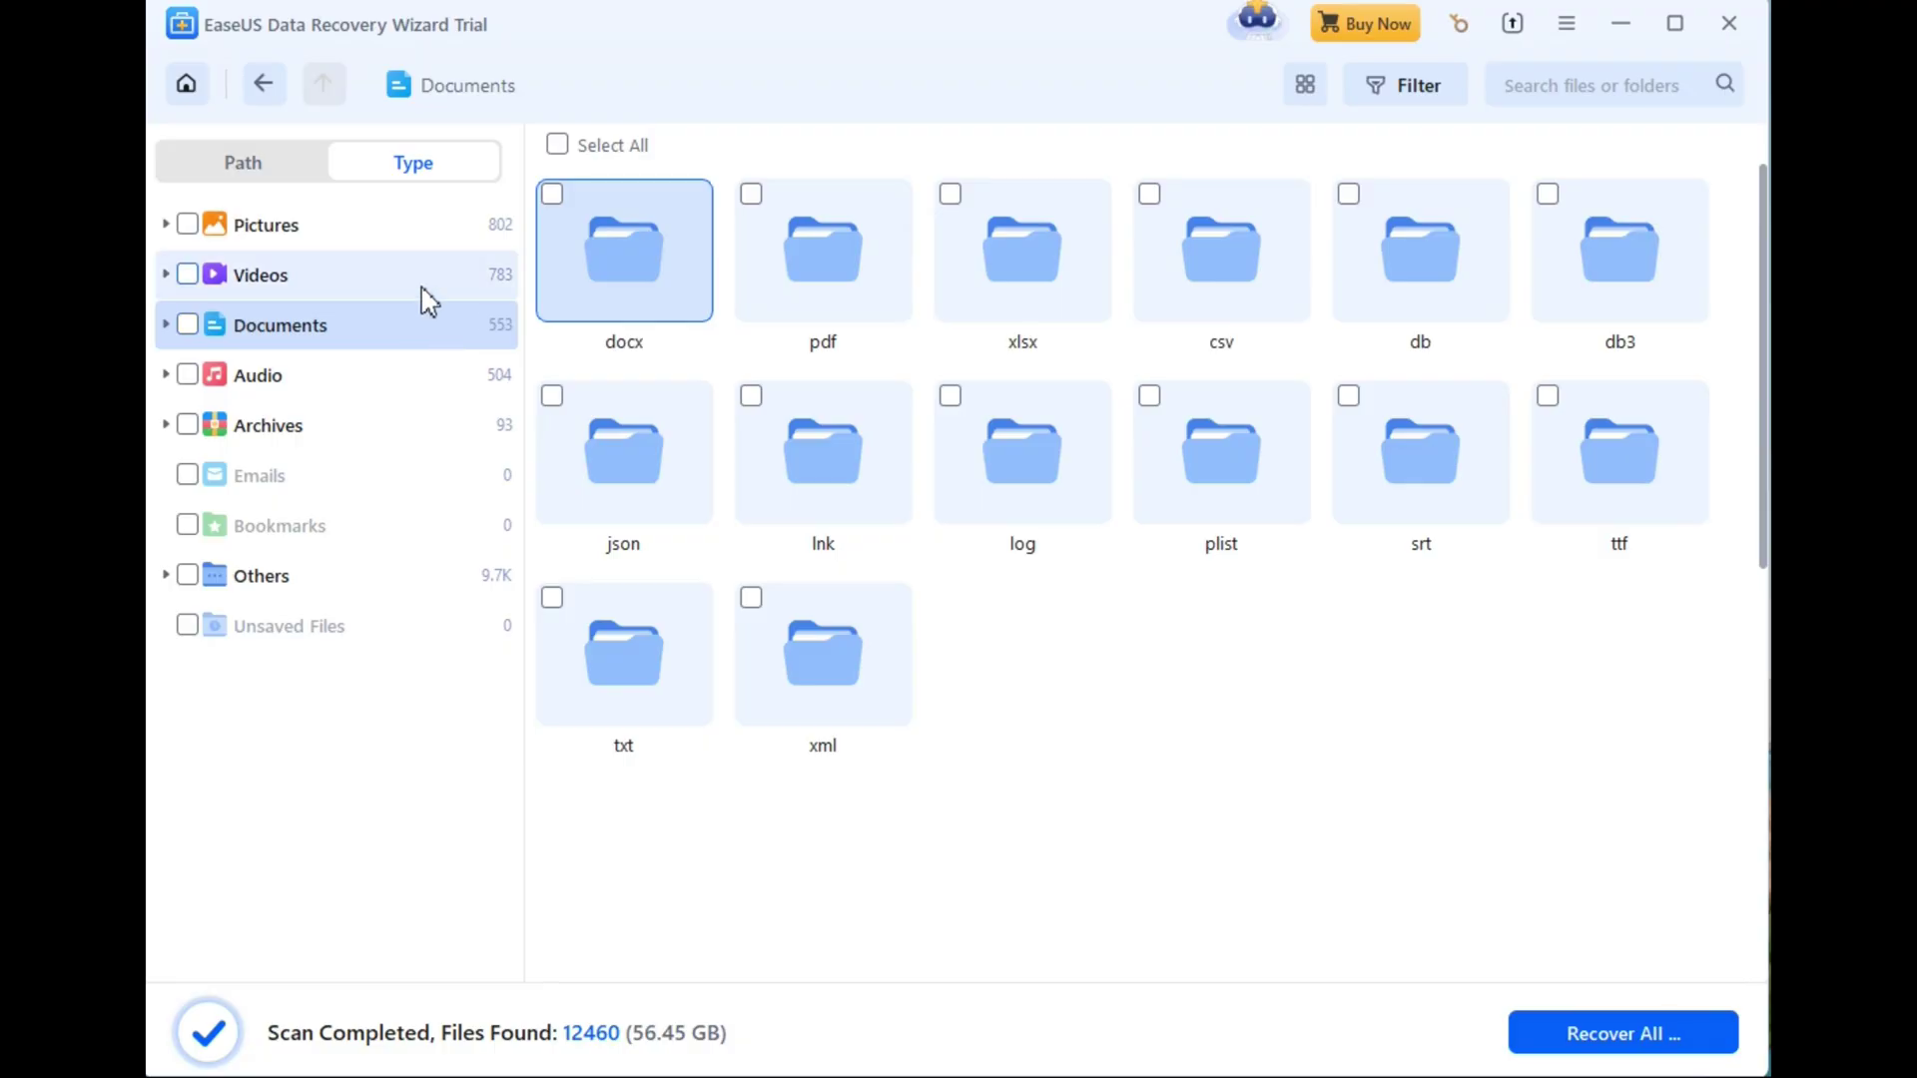
pyautogui.click(424, 394)
pyautogui.click(427, 439)
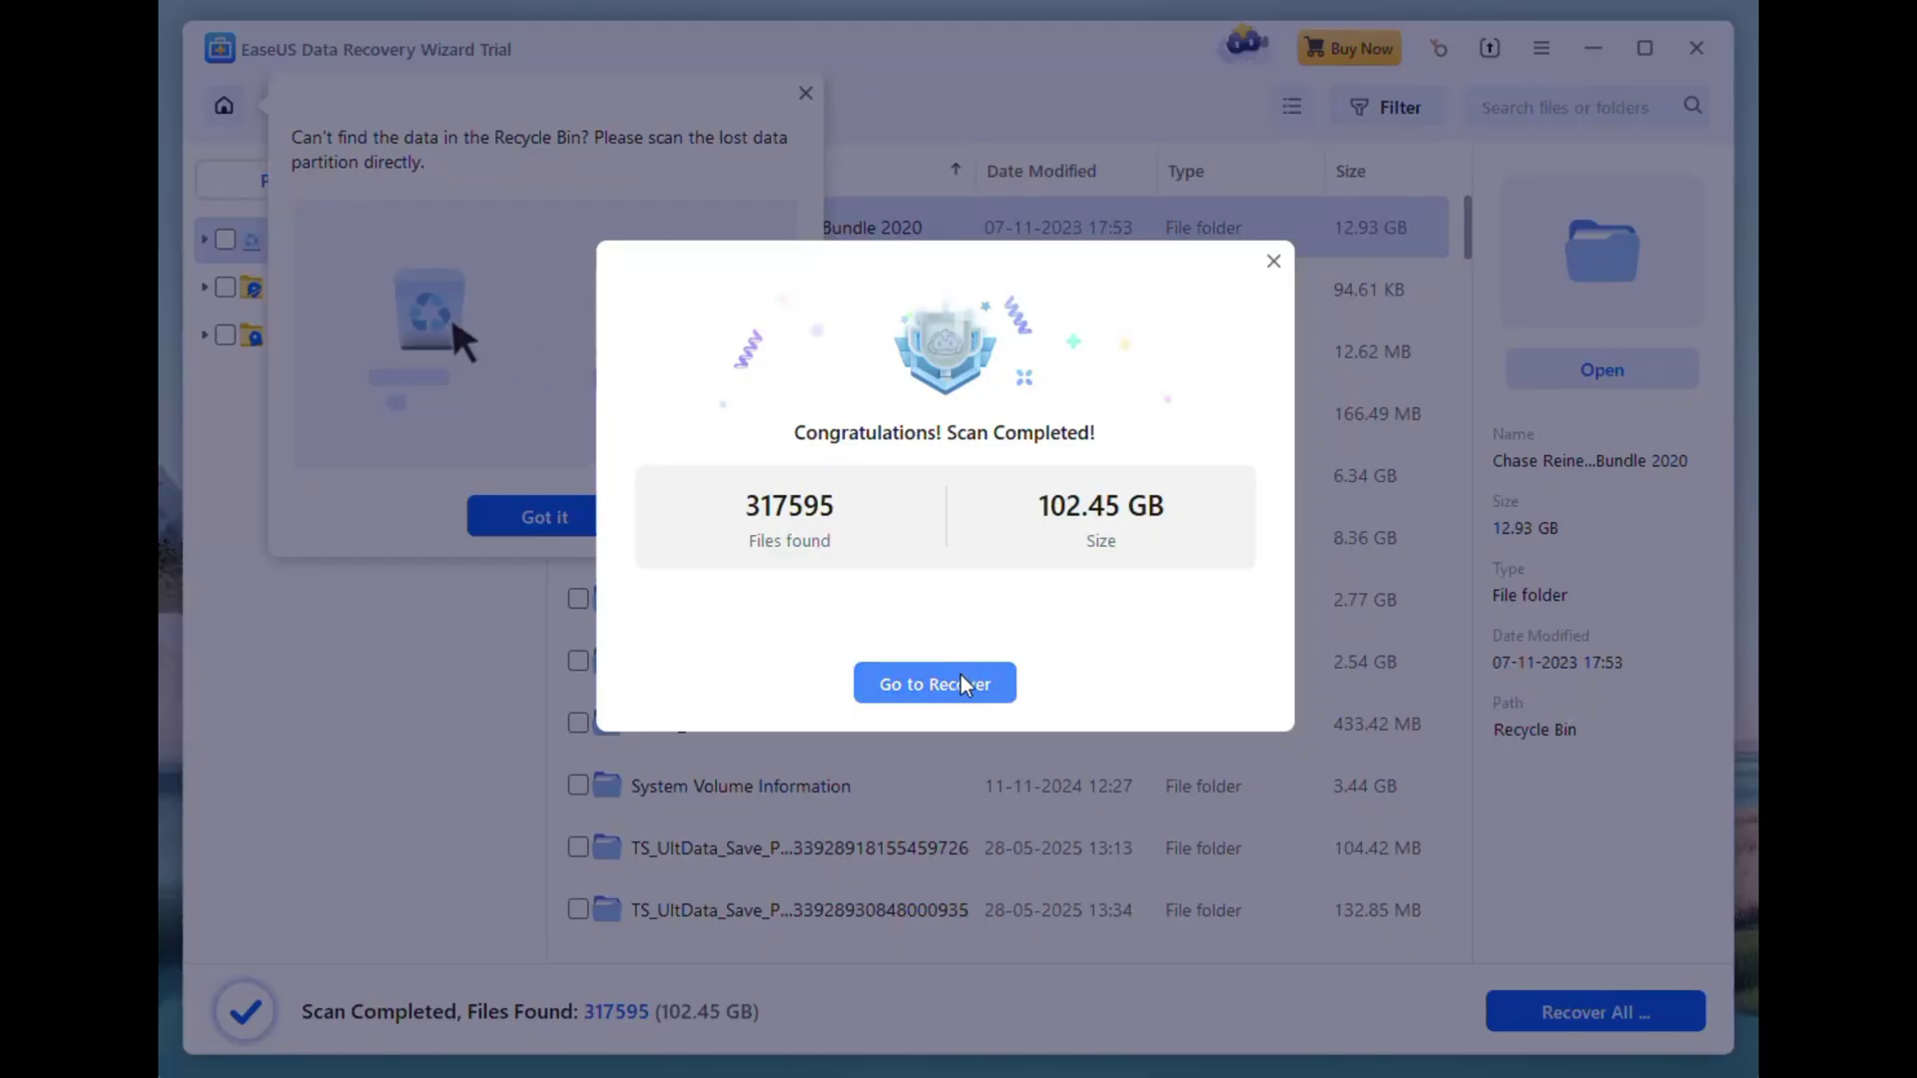
# Open the scan results, dismiss the Recycle Bin tip, and scroll down to the recovered PNG files.
pyautogui.click(959, 676)
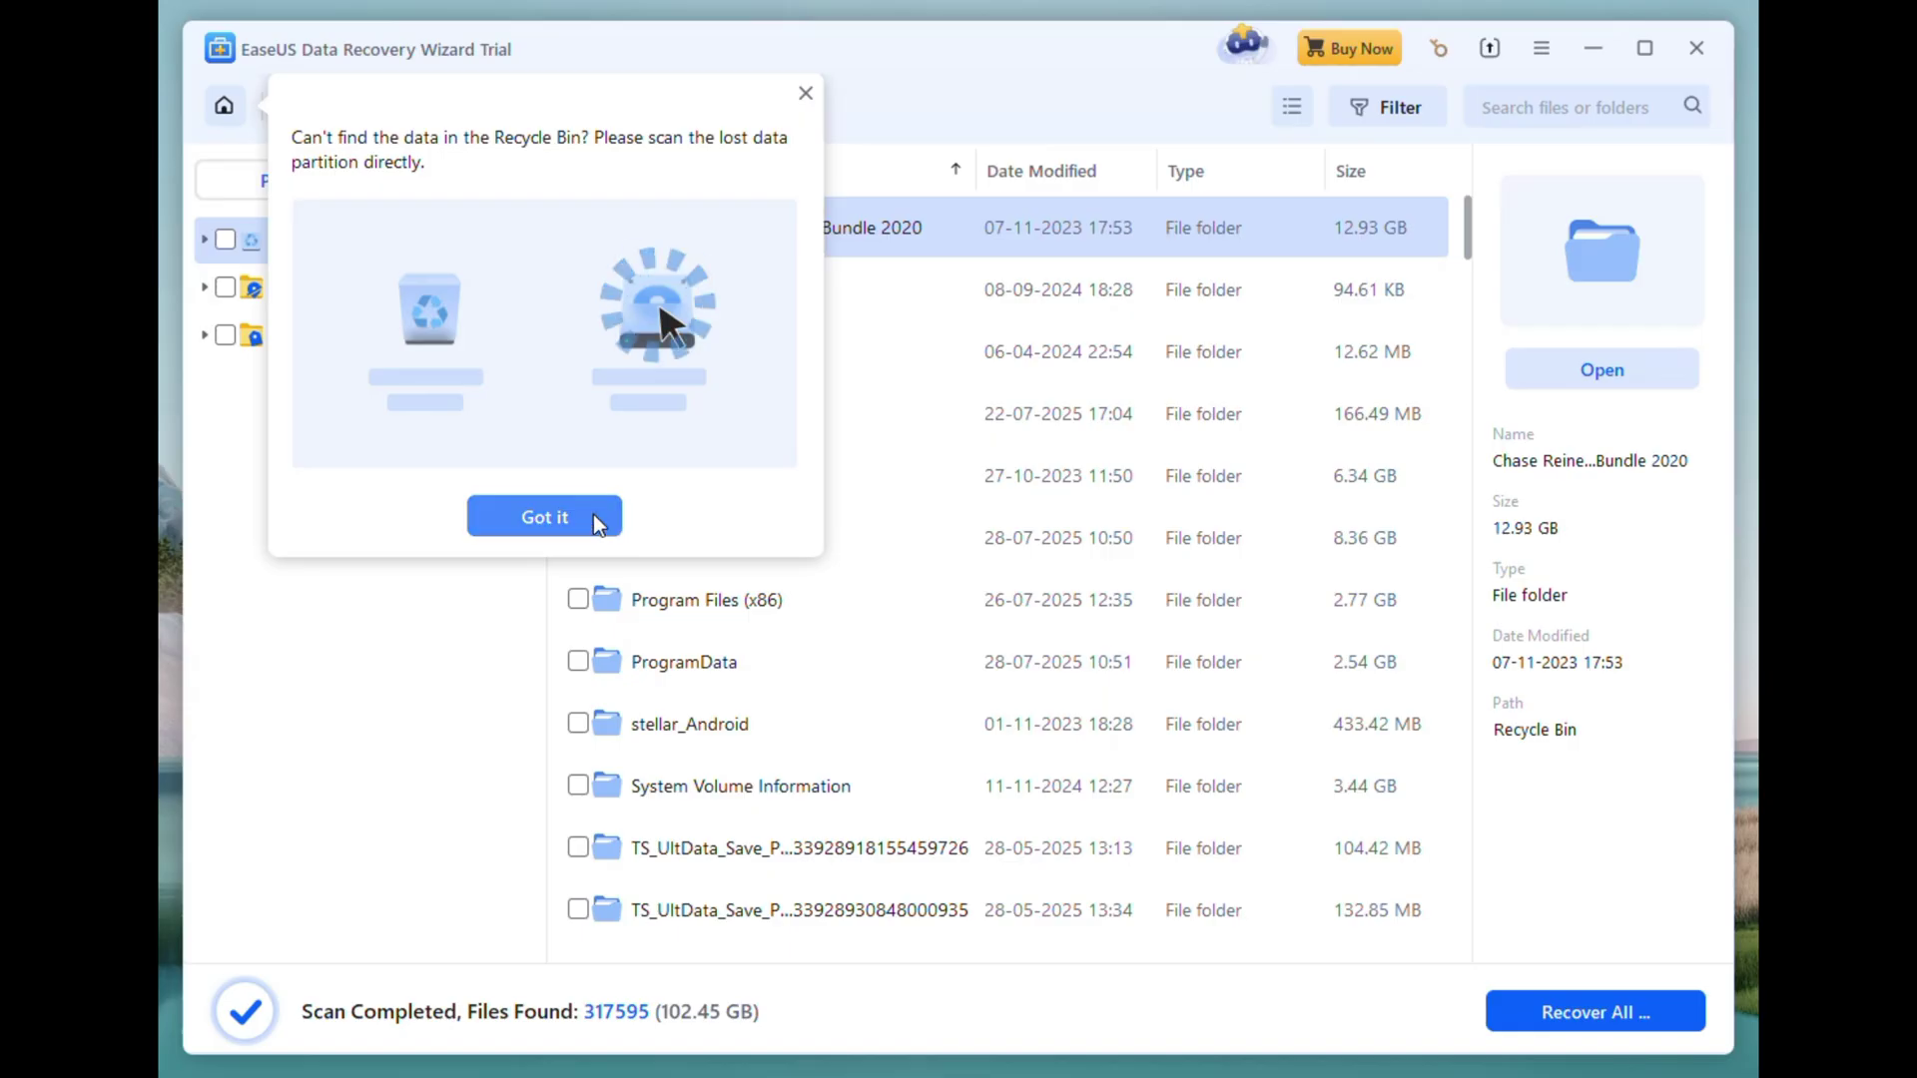
pyautogui.click(593, 515)
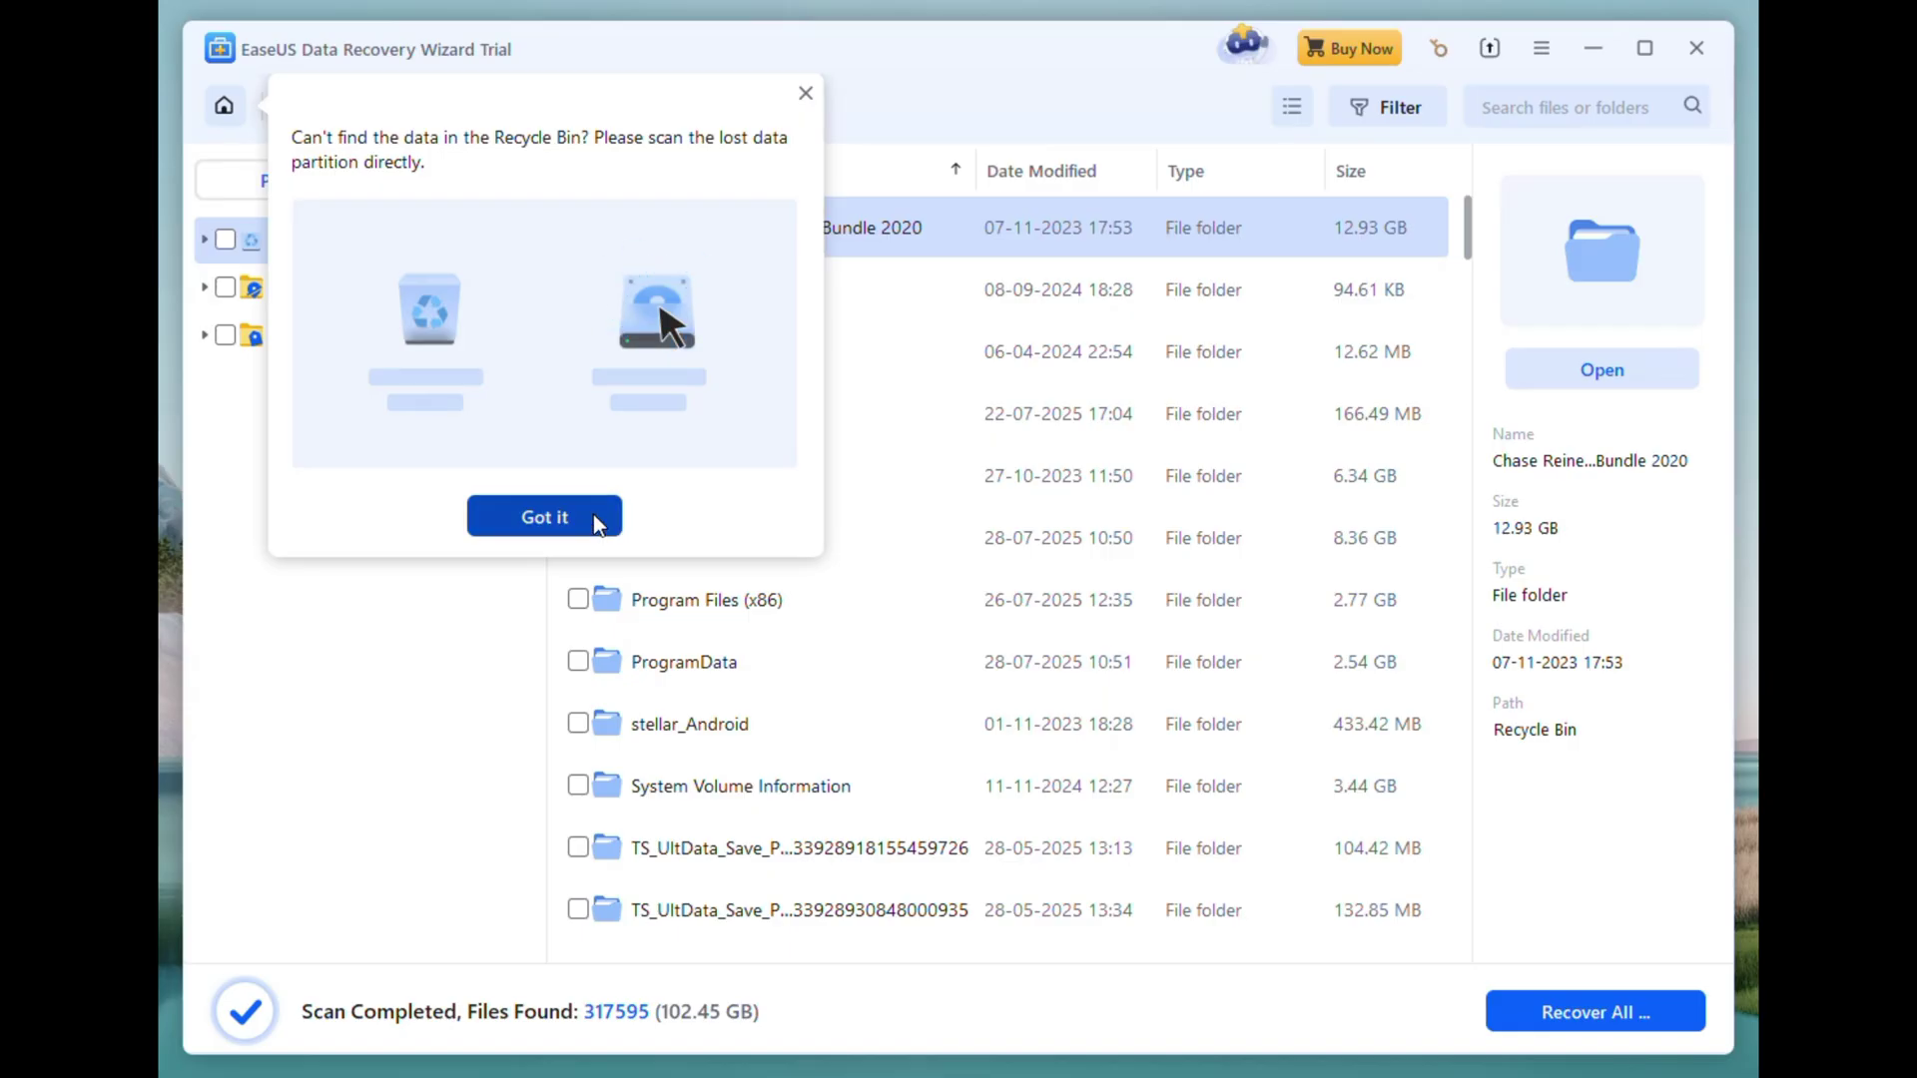
pyautogui.scroll(-1, 959, 431)
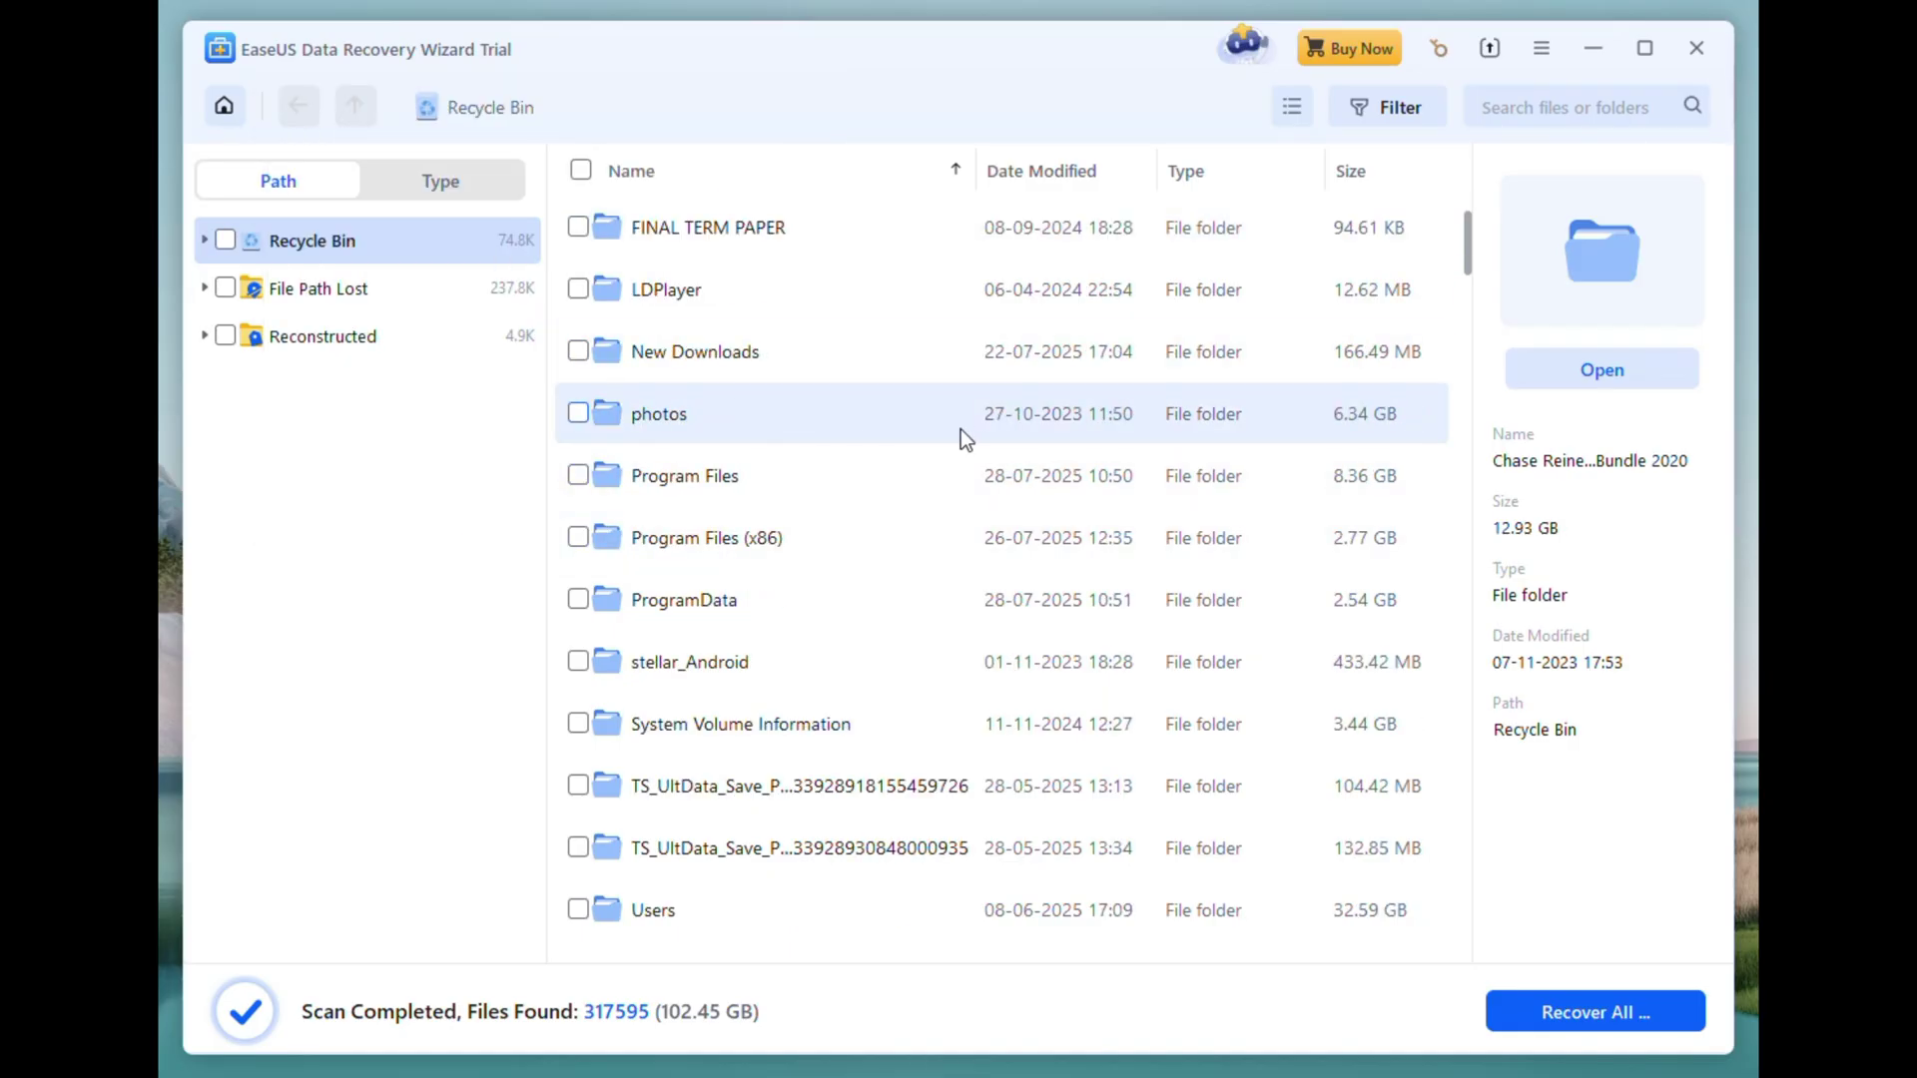
pyautogui.scroll(-2, 959, 429)
pyautogui.scroll(-8, 960, 426)
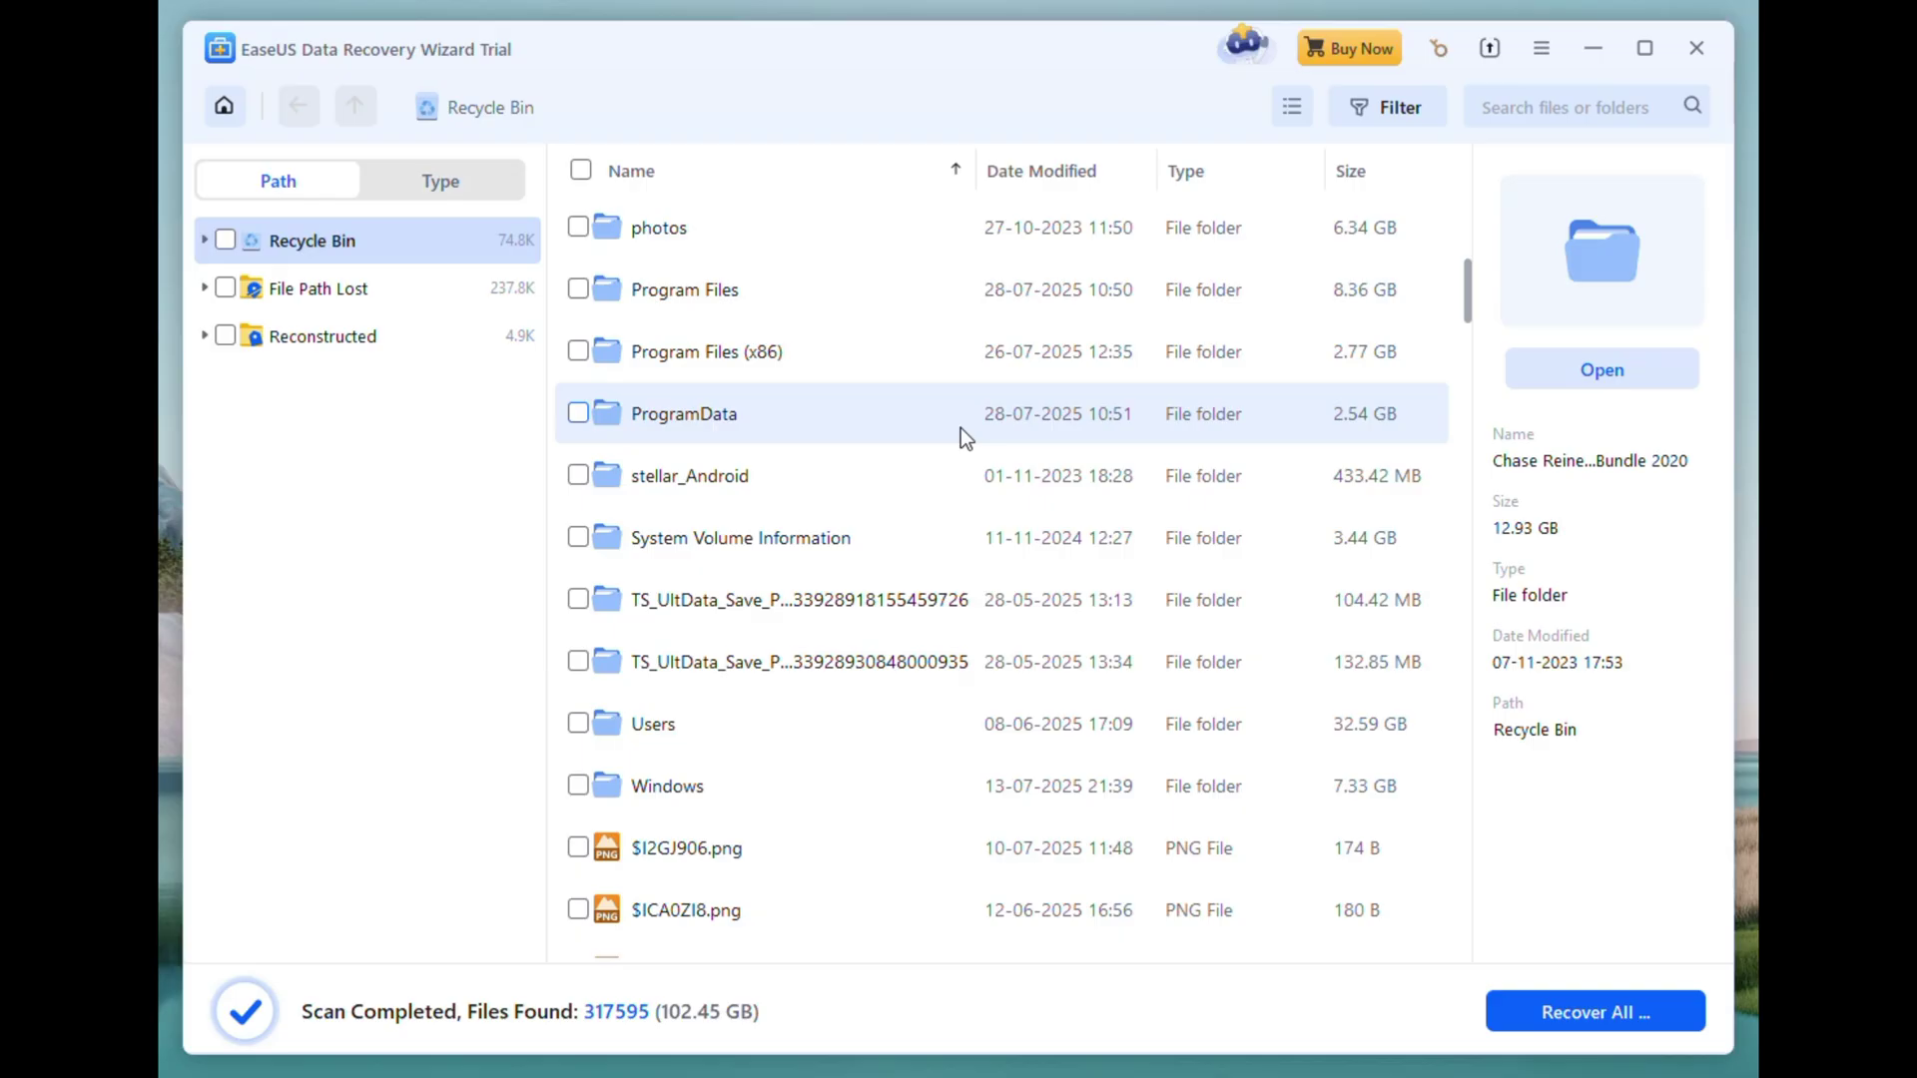